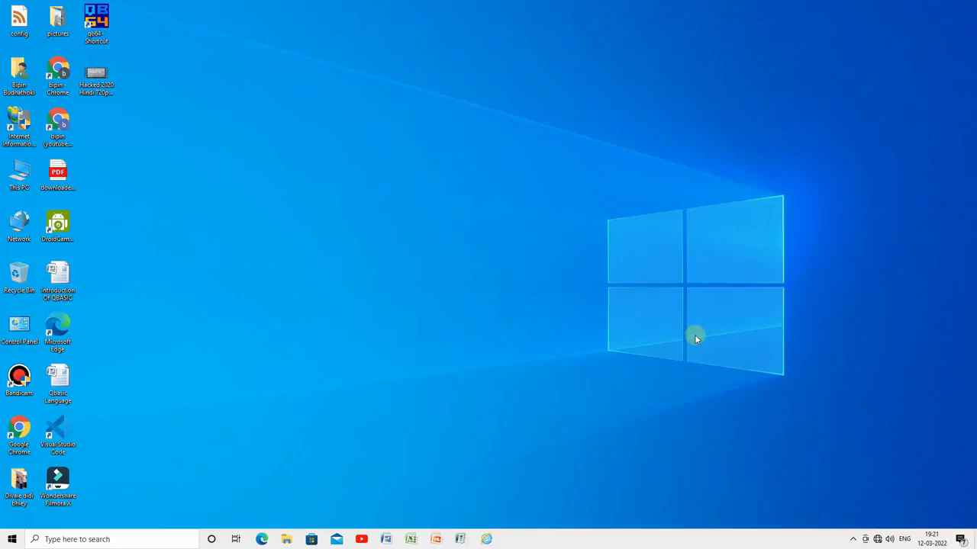
Refresh the desktop, then join the open FTTH0-C25D60 Wi-Fi network with automatic connection enabled
right_click(695, 339)
left_click(739, 329)
left_click(878, 539)
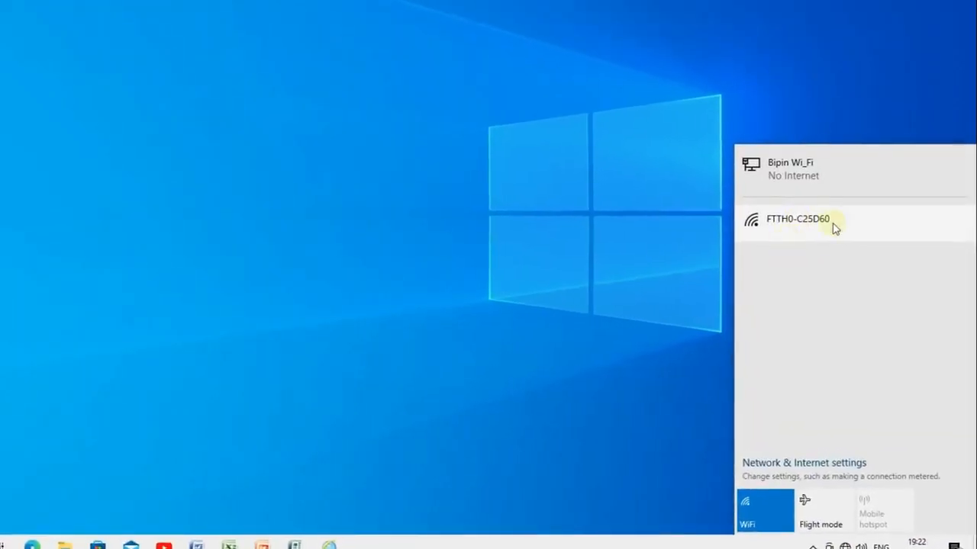
left_click(803, 225)
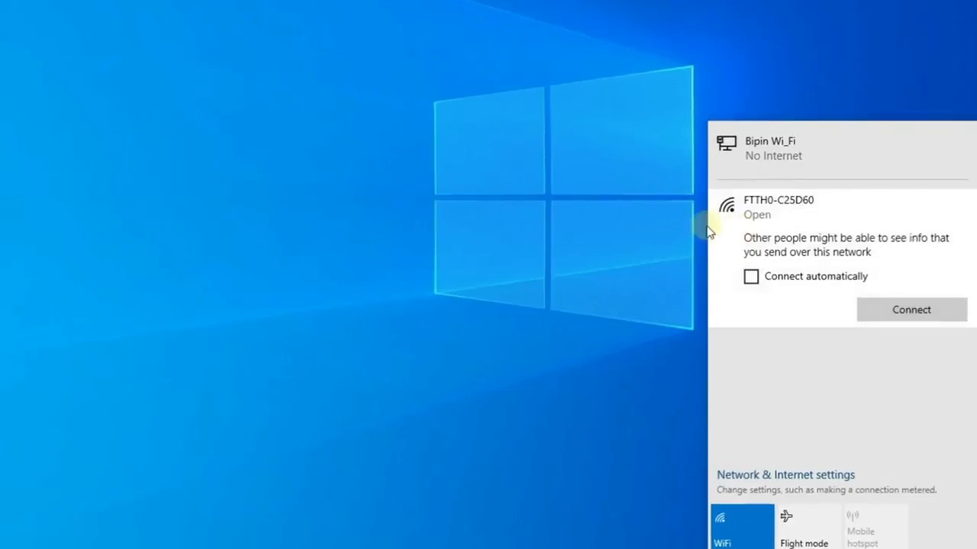
left_click(763, 281)
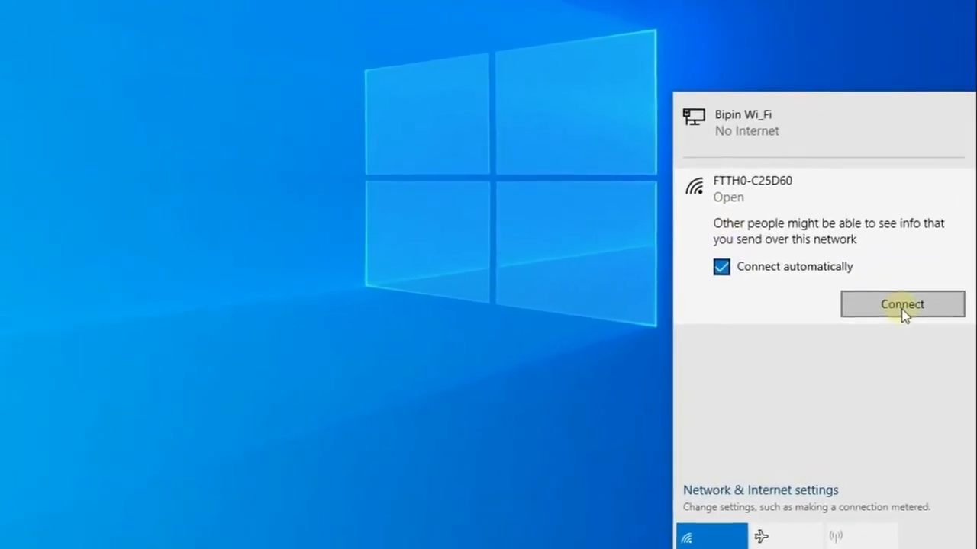
left_click(904, 306)
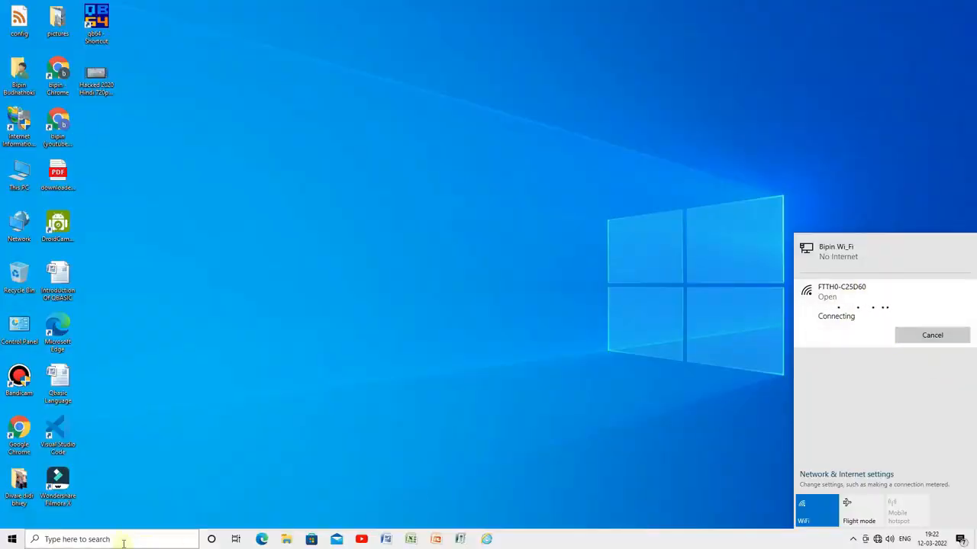
Run ipconfig in Command Prompt and select the default gateway address 192.168.1.1
left_click(50, 537)
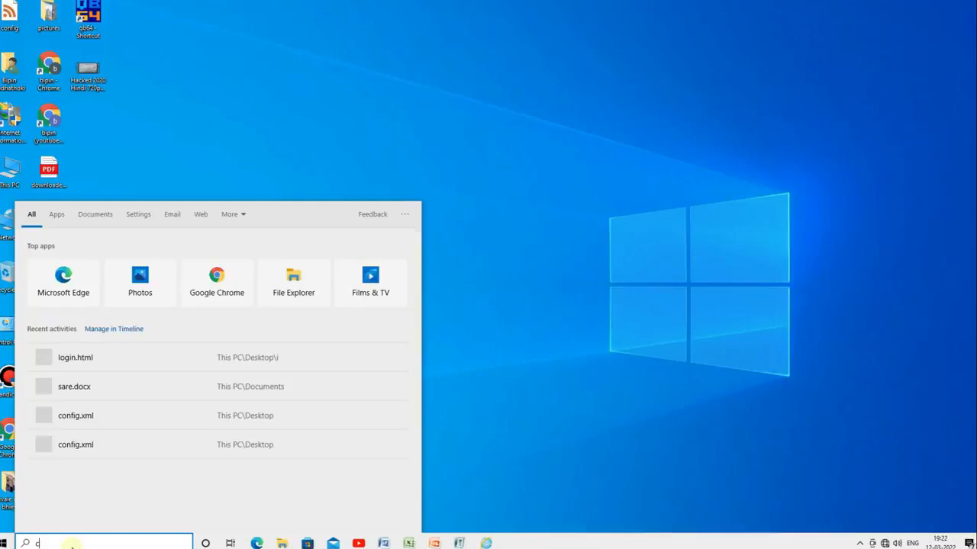
type("cmd")
key("Return")
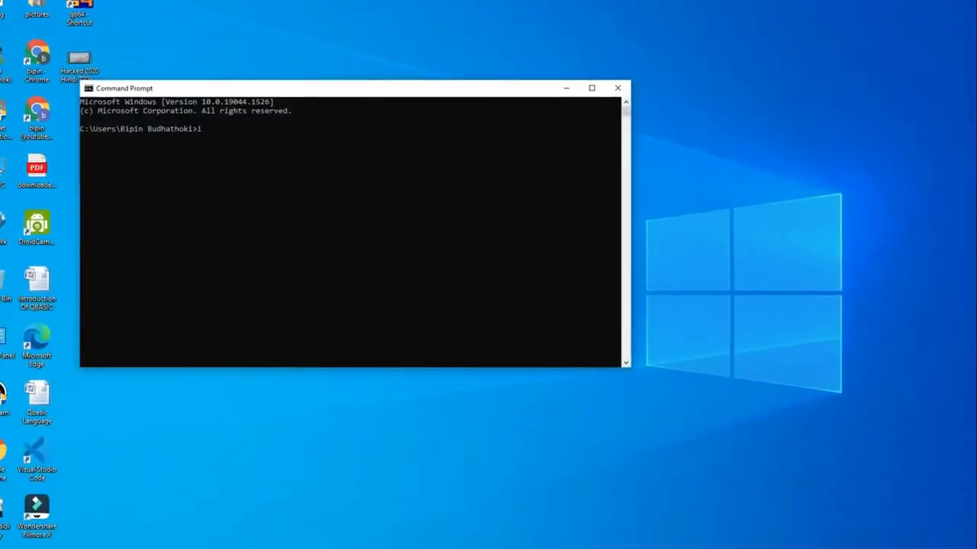
type("ipconfig")
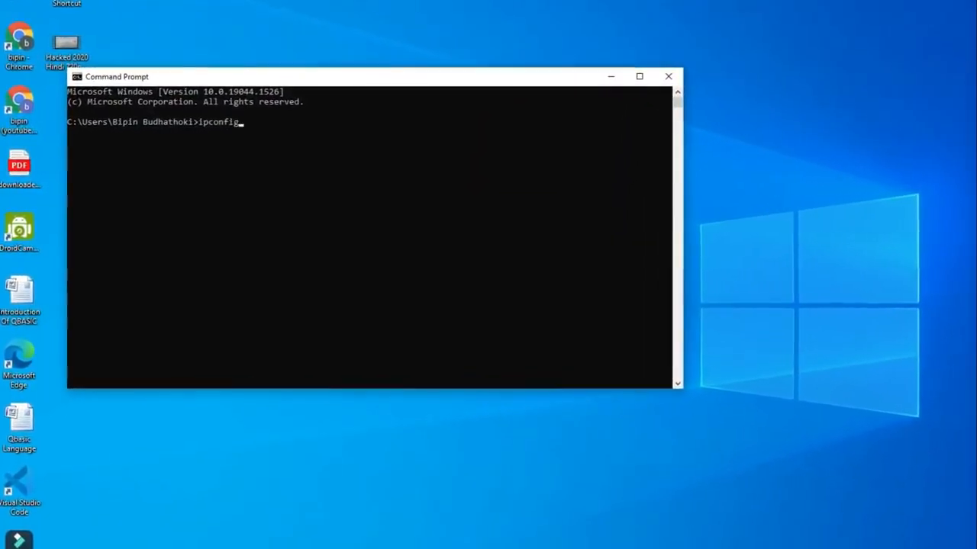
key("Return")
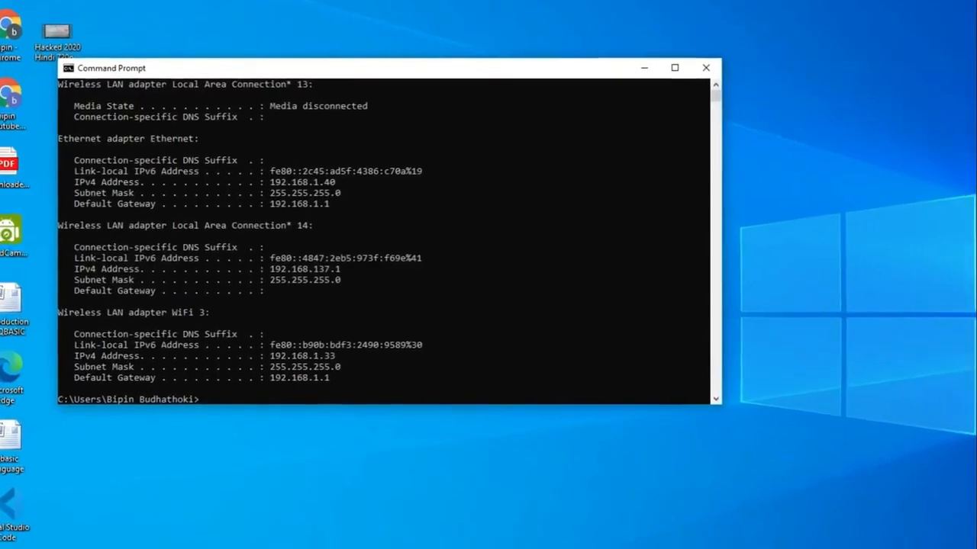
left_click_drag(267, 383, 356, 411)
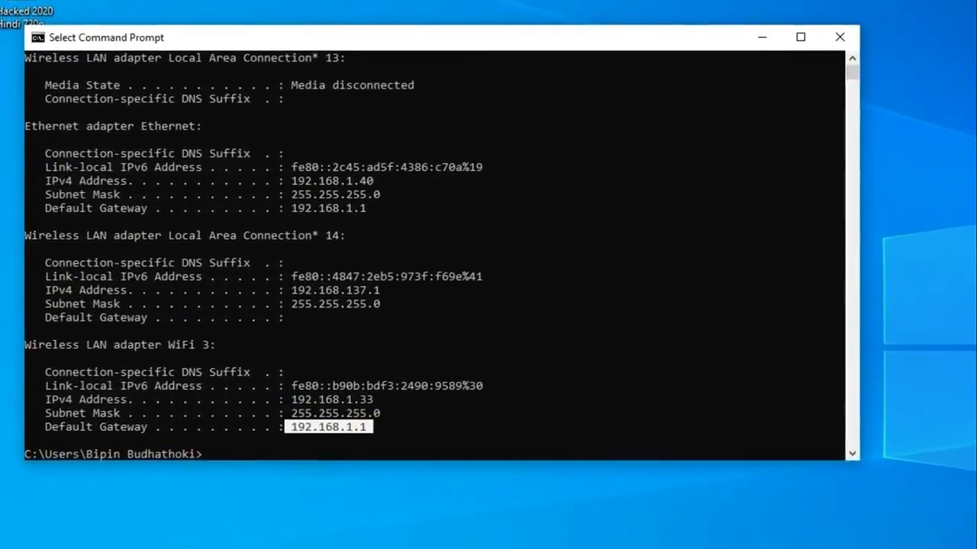
Close Command Prompt, launch Edge and load the router address 192.168.1.1
left_click(860, 32)
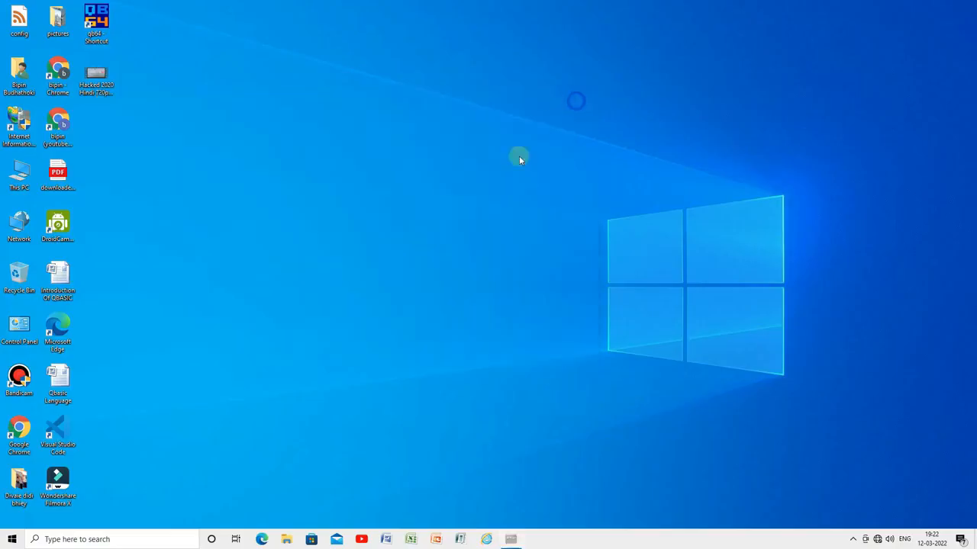
left_click(268, 540)
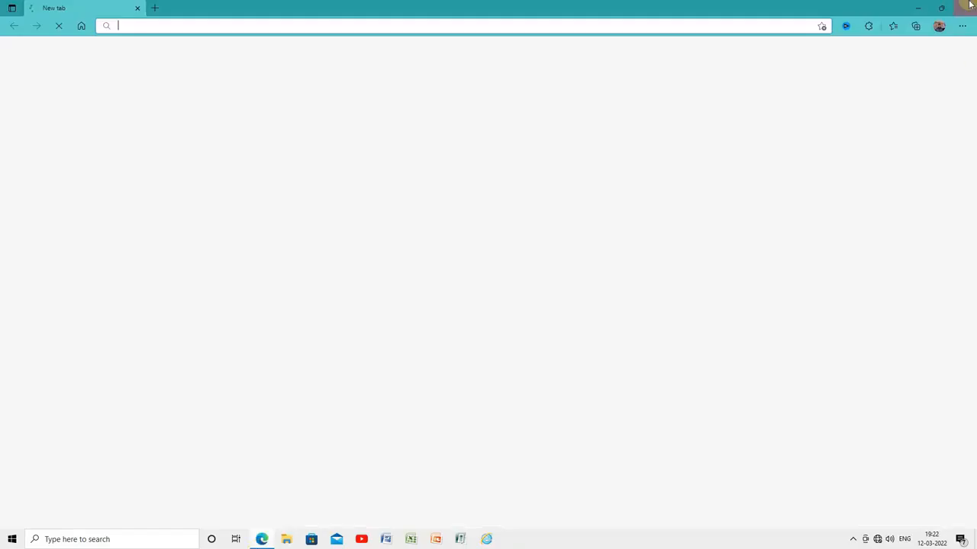
type("19")
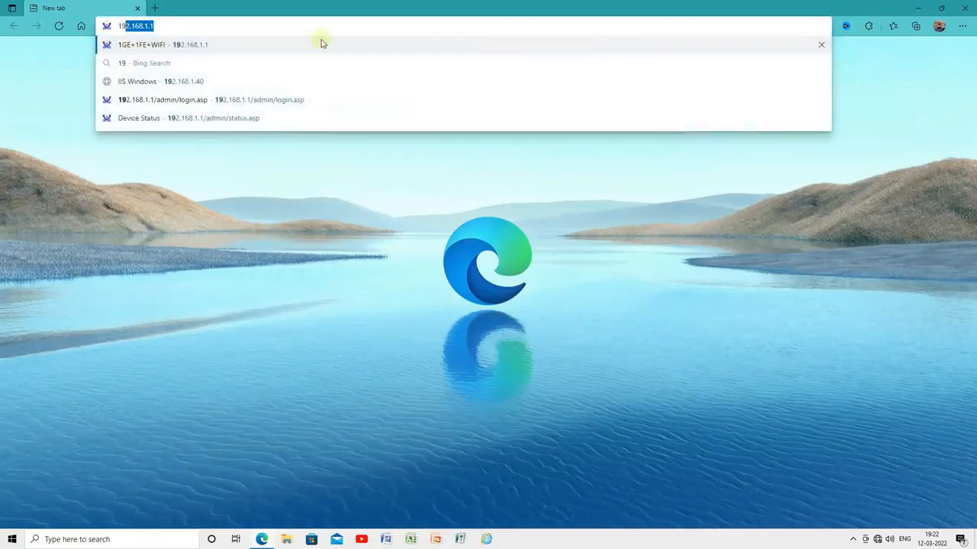
type("2.168")
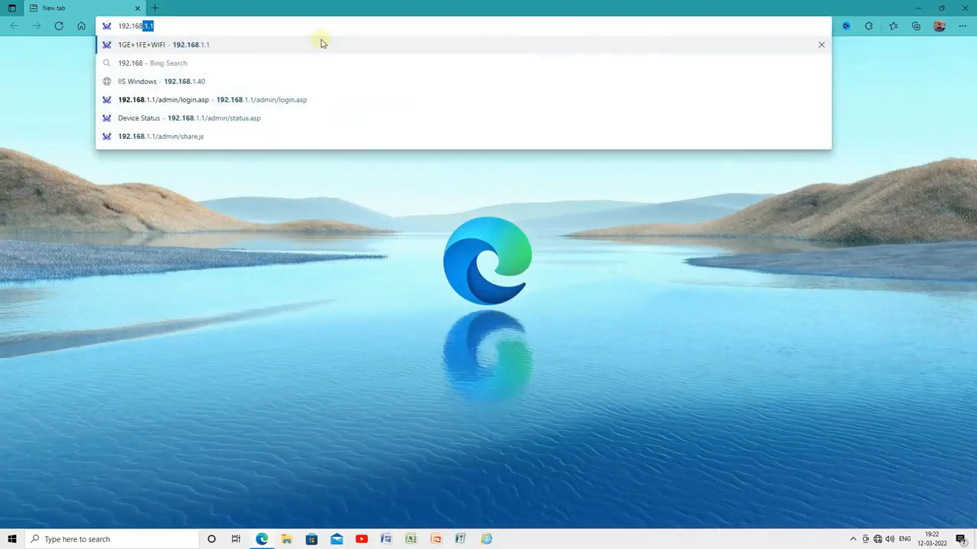
type(".1.1")
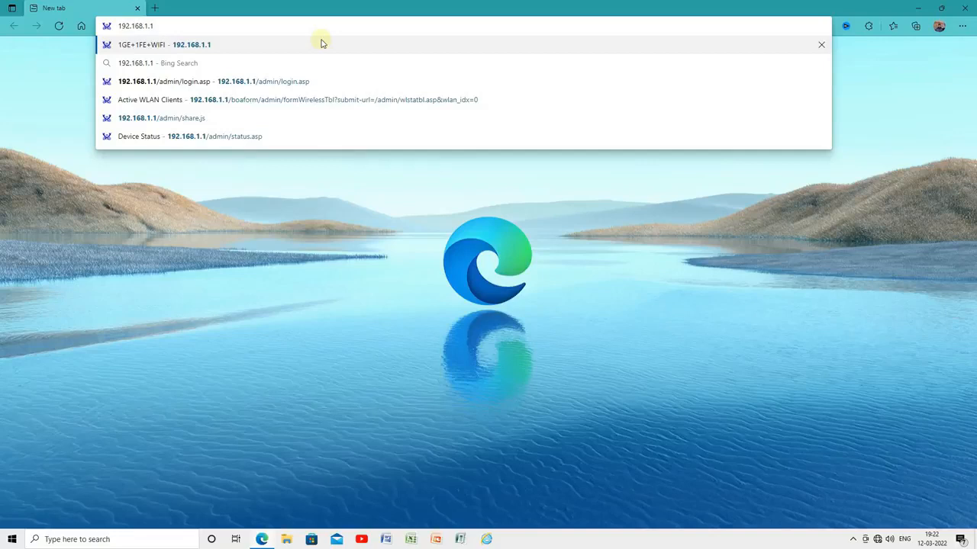
key("F12")
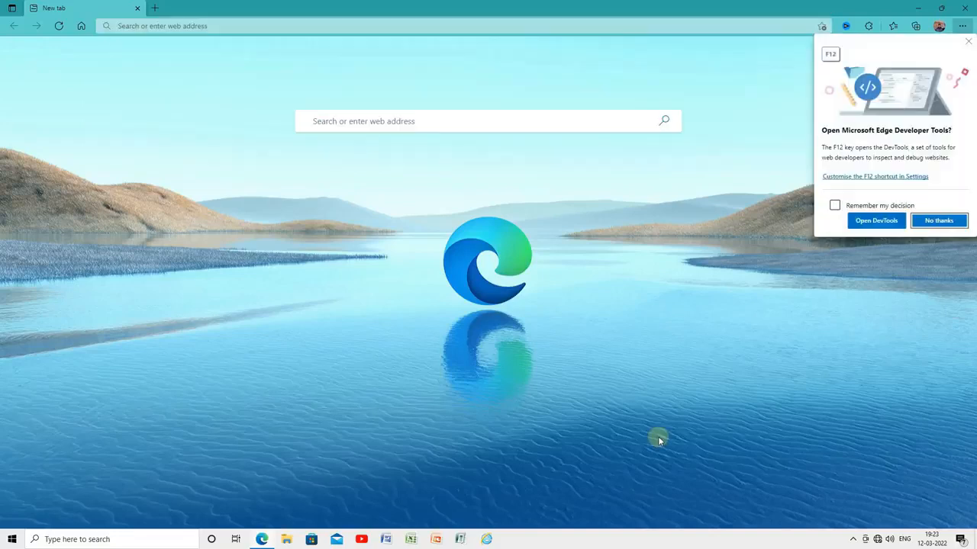
left_click(936, 221)
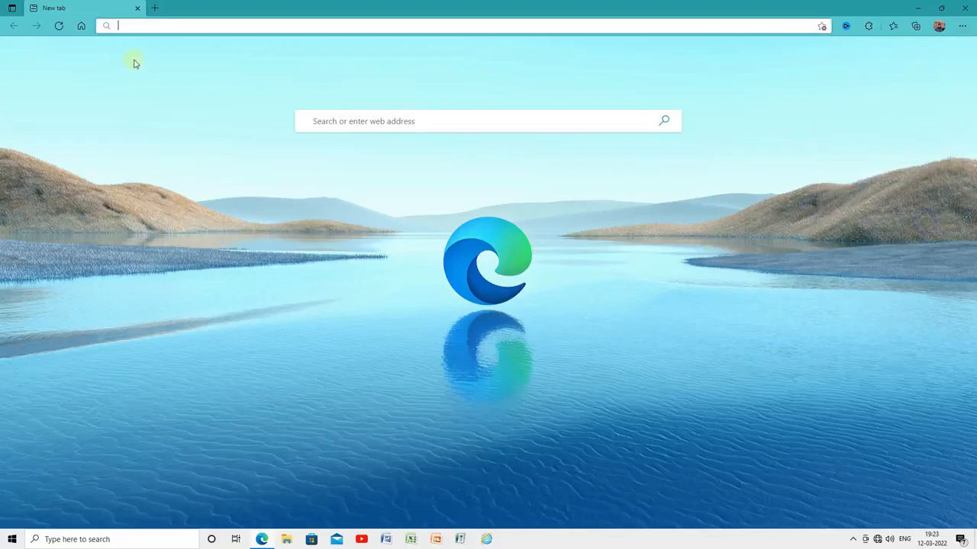
right_click(131, 29)
left_click(124, 25)
type("19")
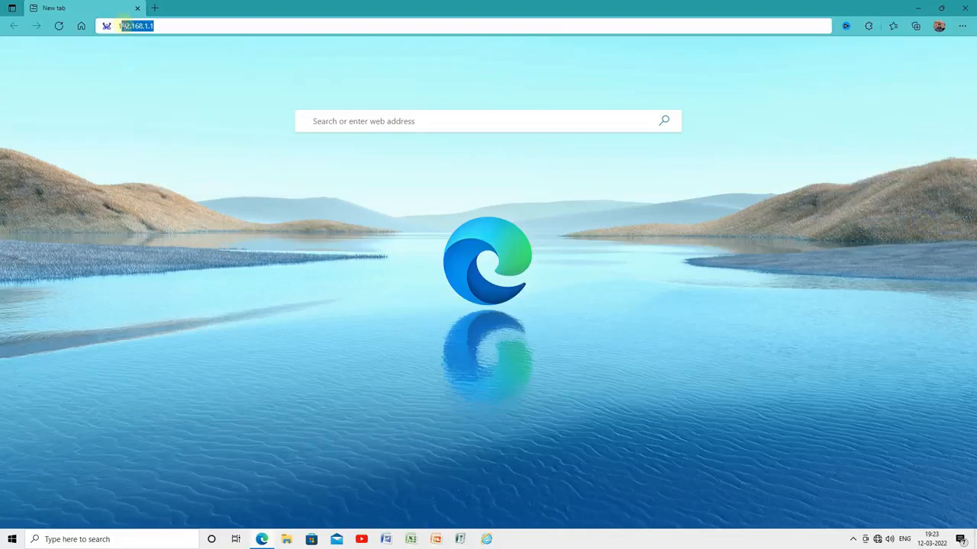
type("2.168")
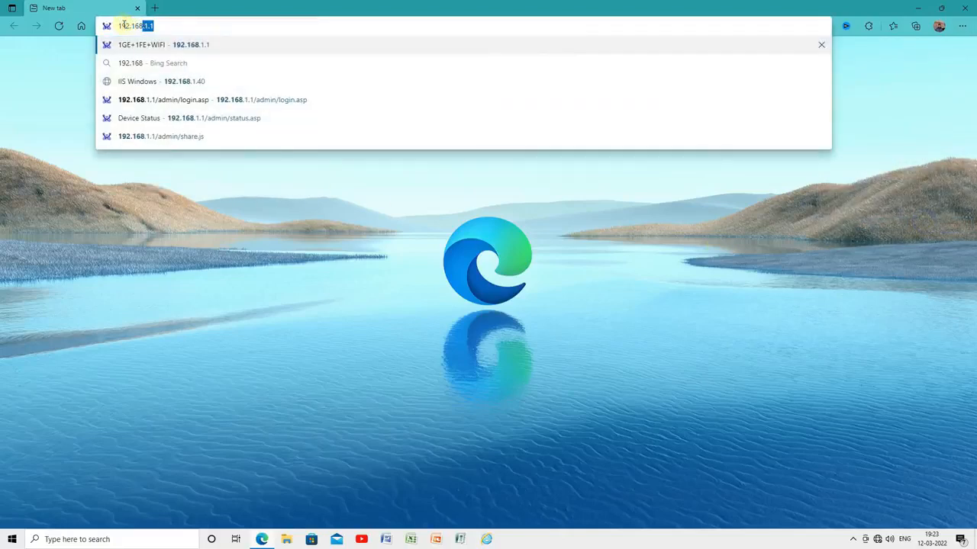
type(".1.1")
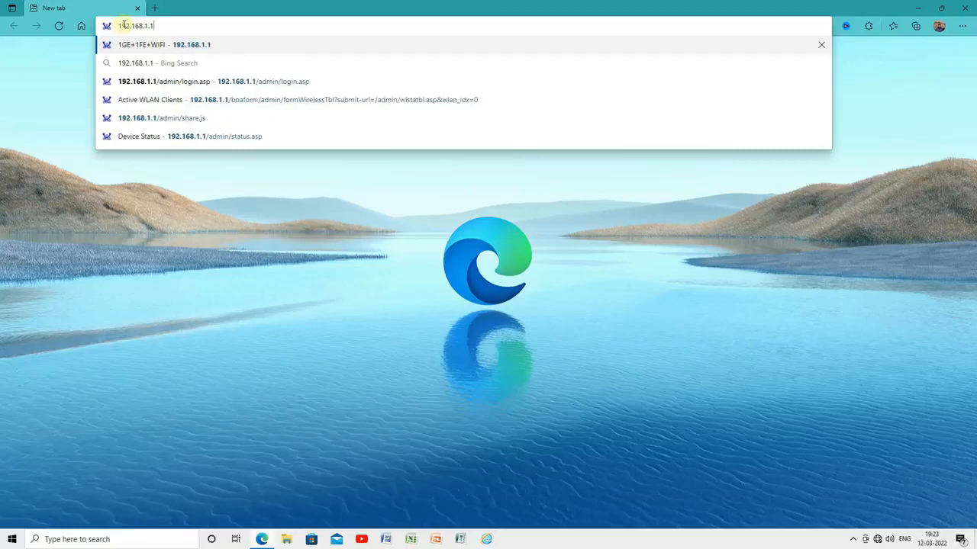
key("Return")
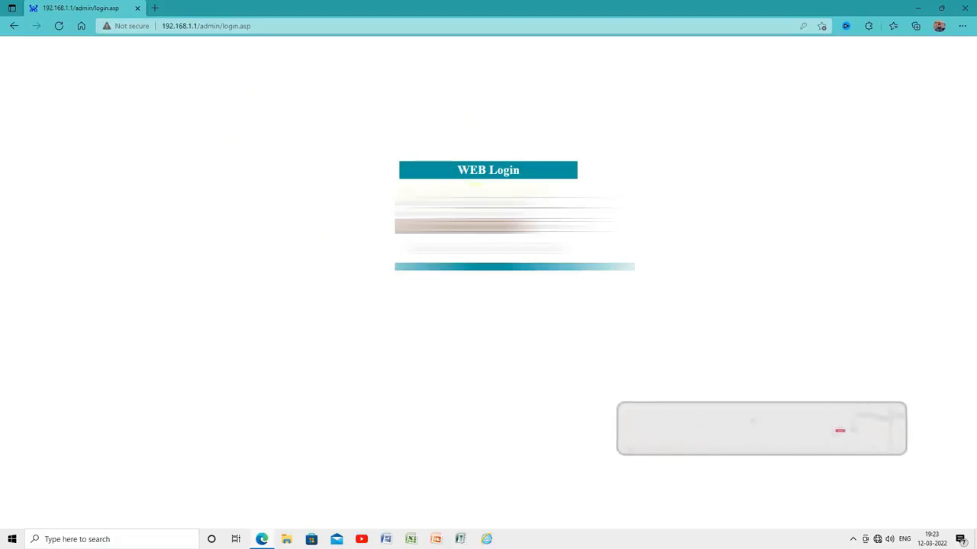
Log into the router as admin with the password and the image verification code
left_click(510, 203)
type("admin")
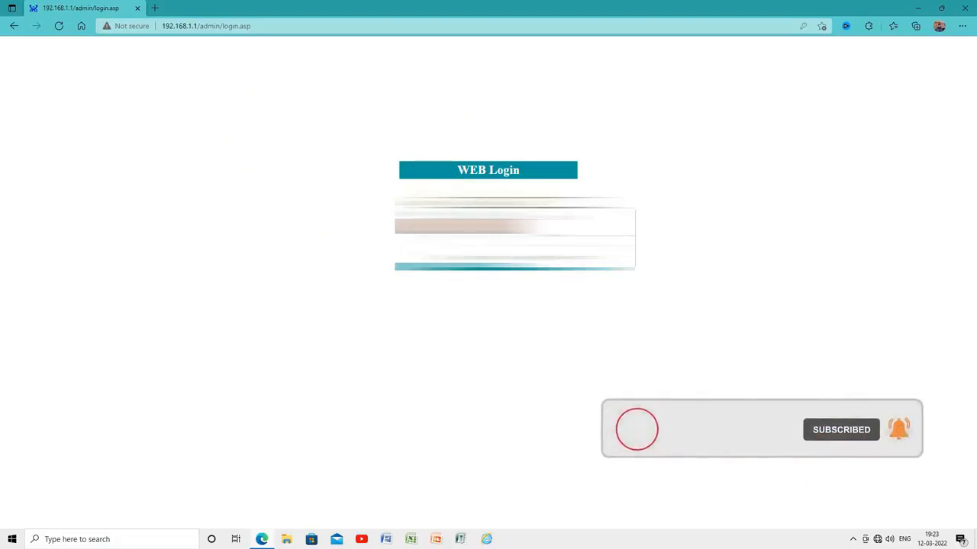
left_click(413, 320)
left_click(479, 213)
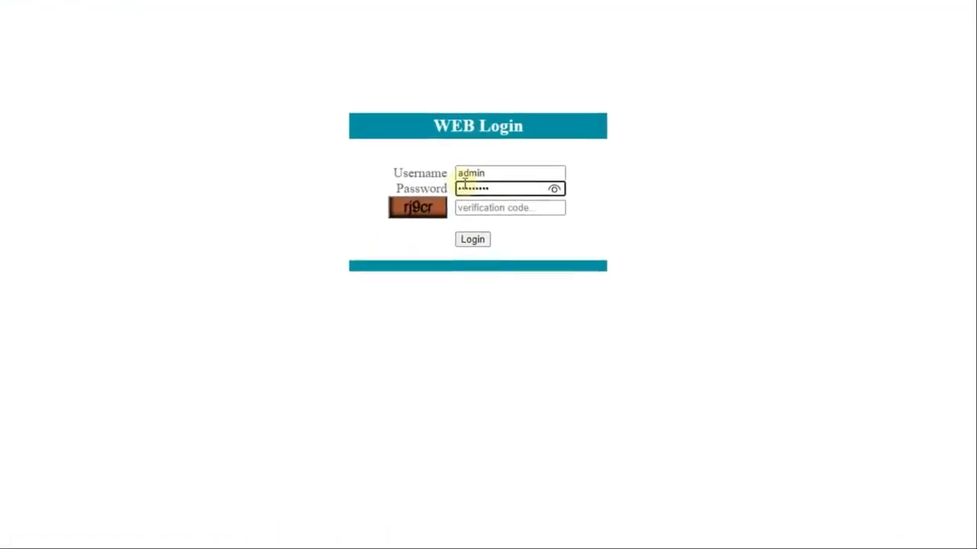
left_click(562, 187)
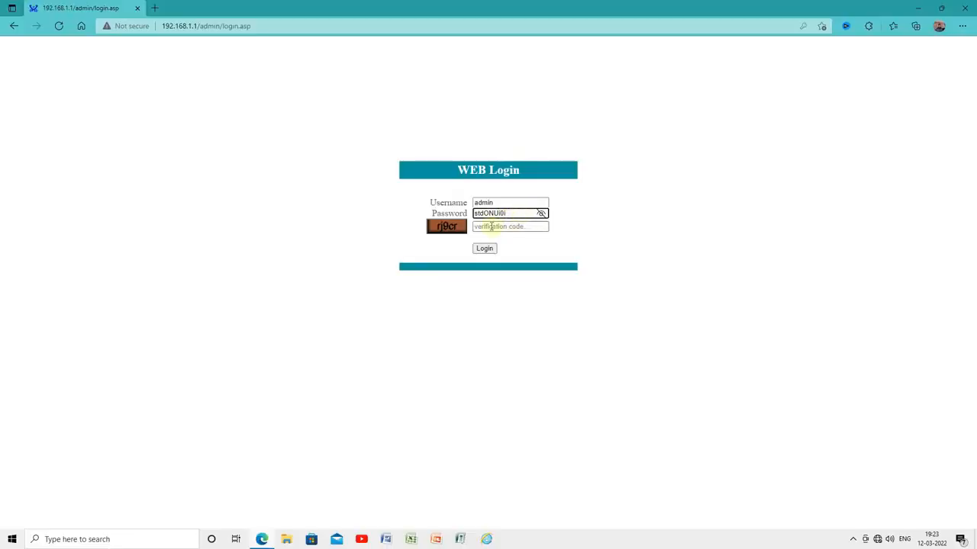
left_click(491, 227)
type("r")
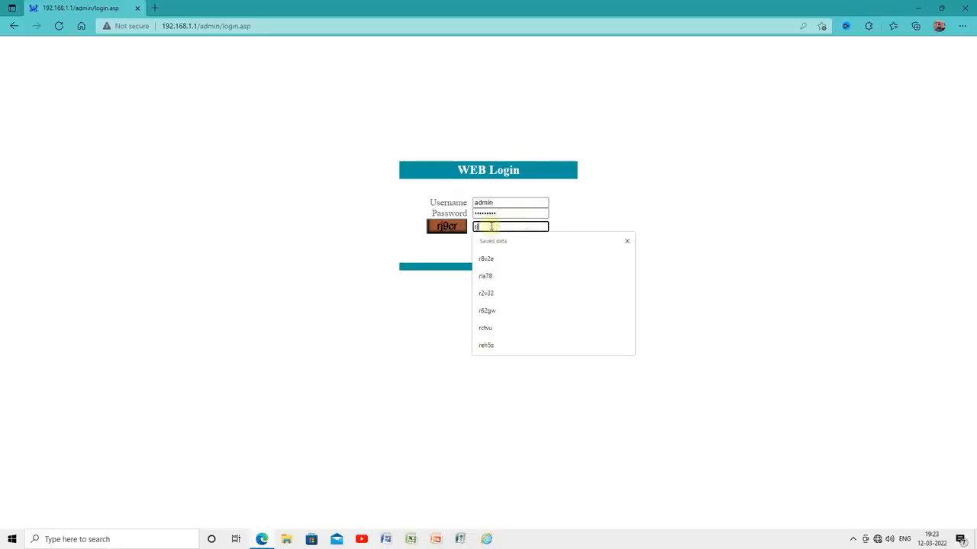
type("j9cr")
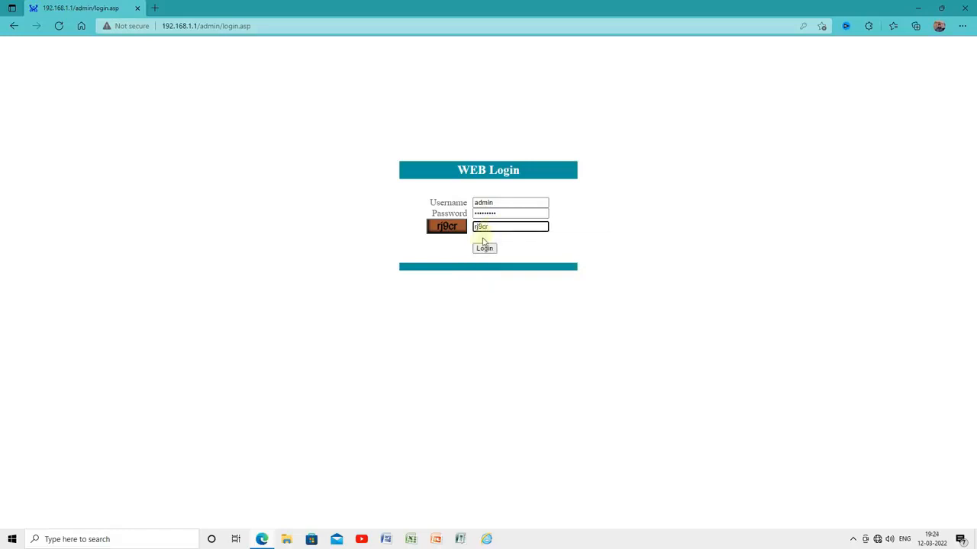
left_click(483, 248)
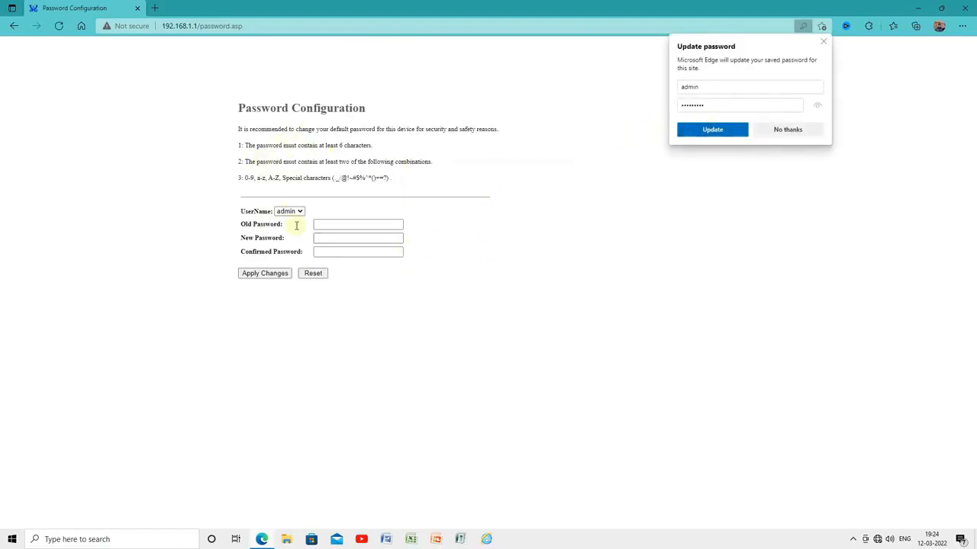
Enter the current and new admin passwords, revealing each to check it
left_click(346, 225)
type("•••")
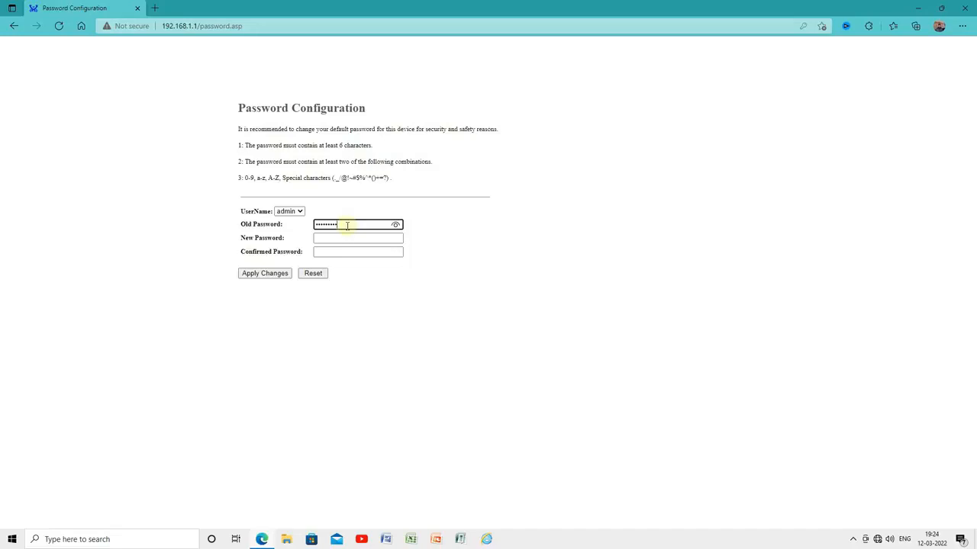
left_click(395, 224)
left_click(350, 237)
type("••")
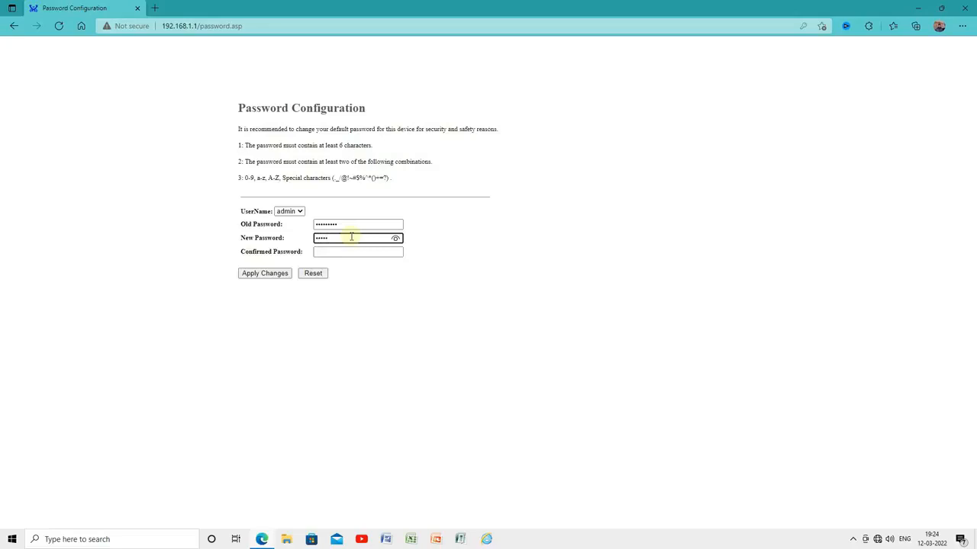
key("BackSpace")
key("BackSpace")
key("BackSpace")
type("•")
left_click(395, 238)
Confirm the new admin password and apply the change
left_click(323, 253)
type("B")
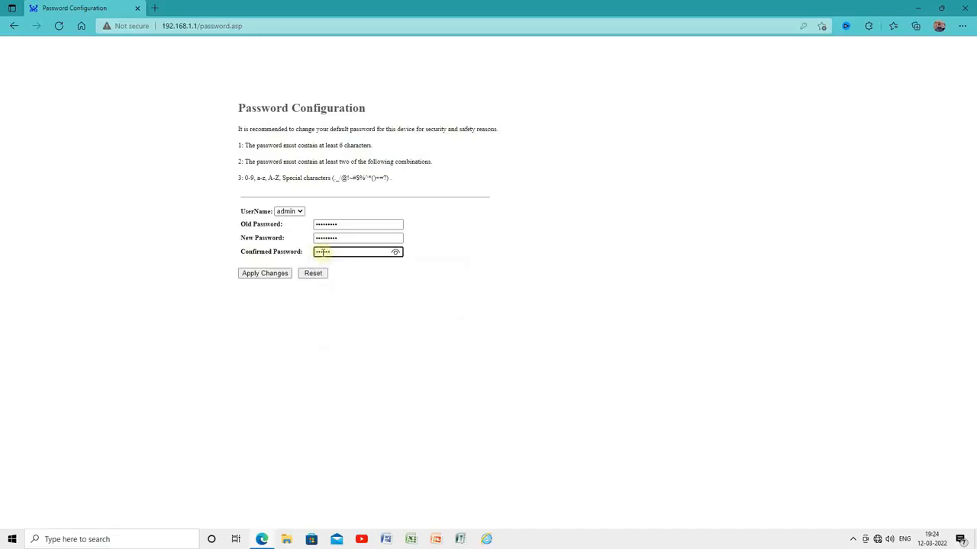
left_click(395, 252)
left_click(359, 237)
left_click(265, 273)
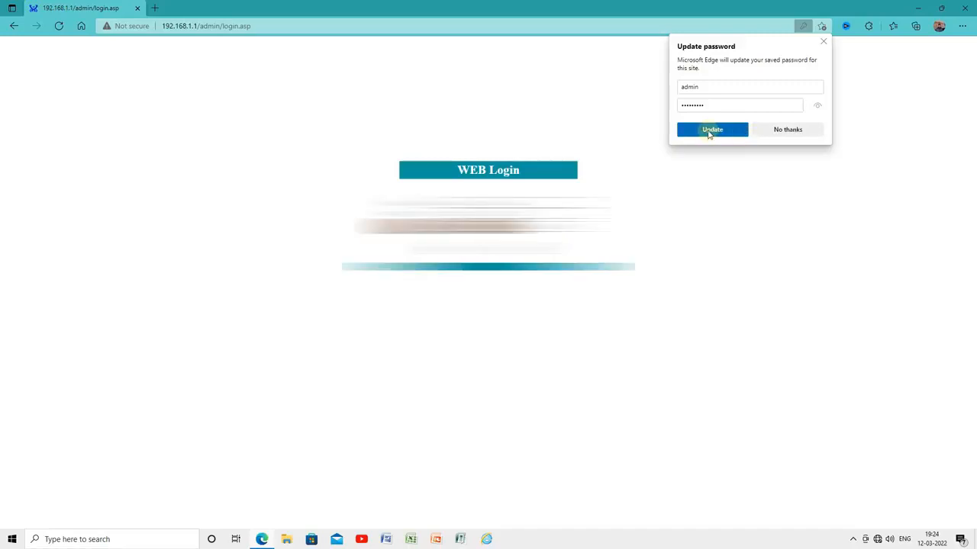
Update Edge's saved password, then log in with the new password and verification code
left_click(711, 129)
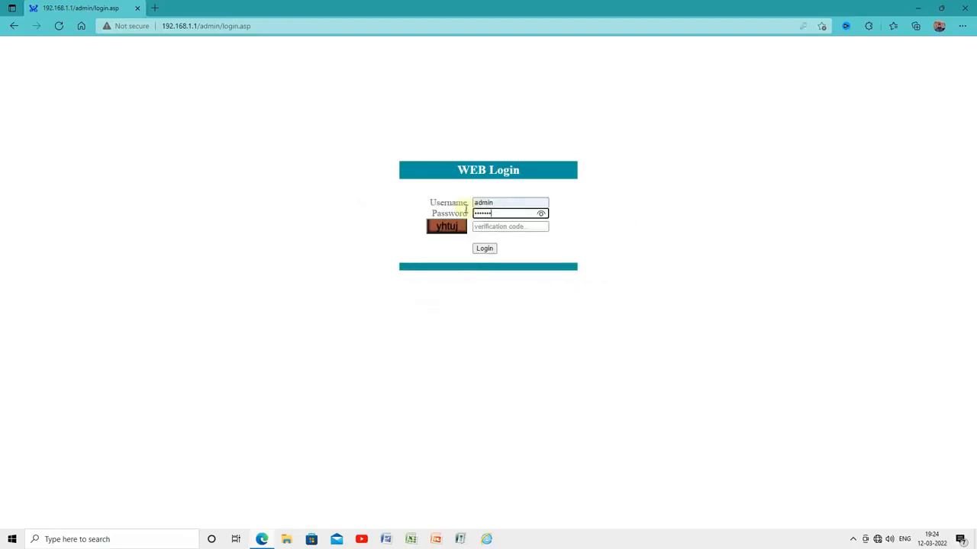
left_click(541, 212)
left_click(490, 229)
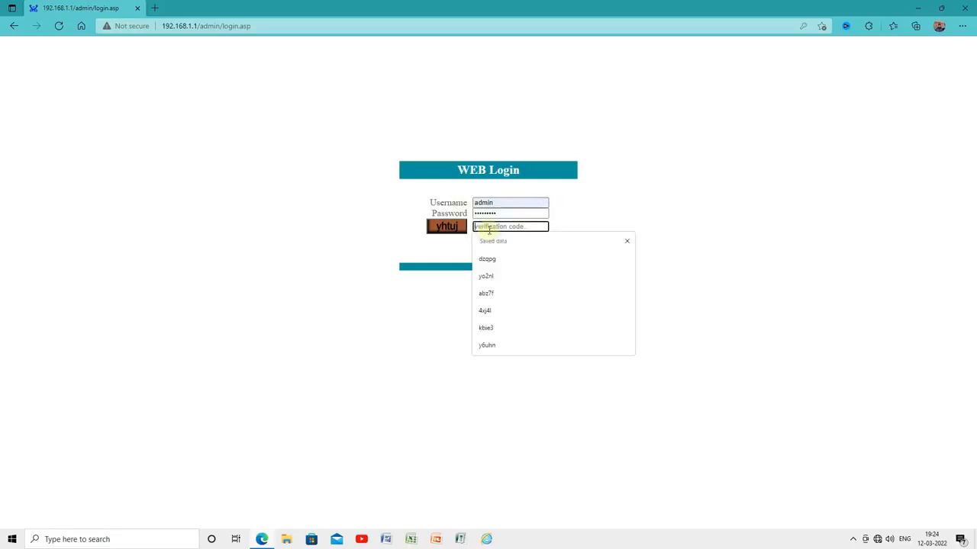
type("yhtuj")
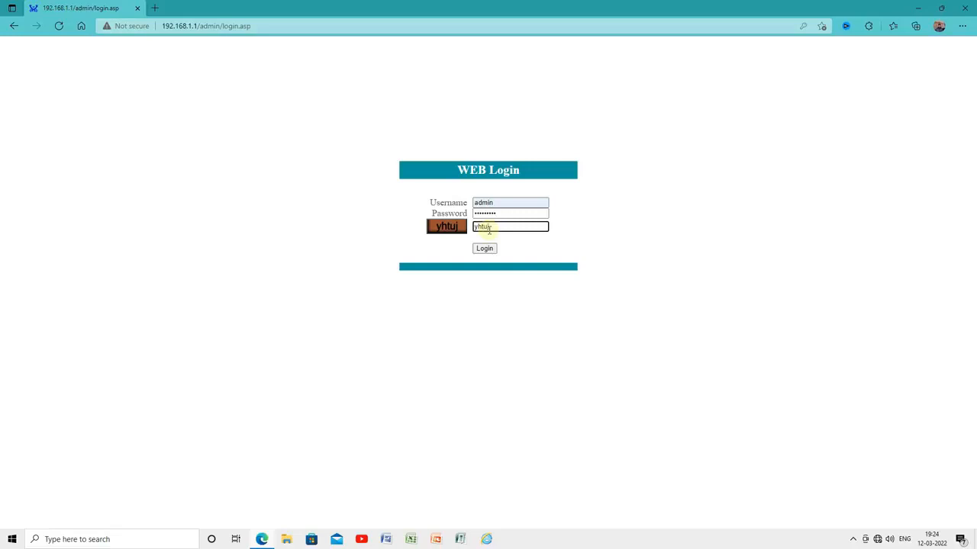
left_click(484, 249)
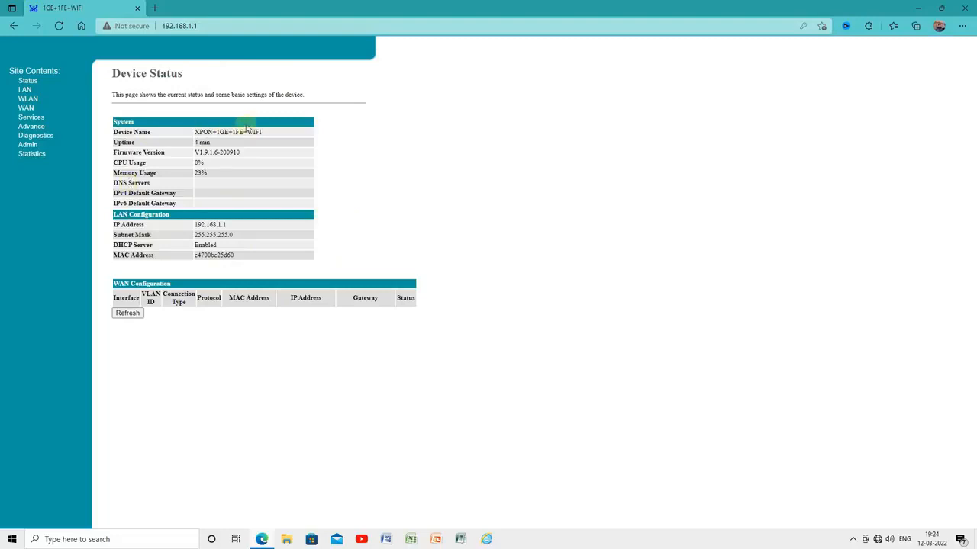
Go from Device Status to the WLAN Basic Settings page
left_click_drag(166, 134, 402, 158)
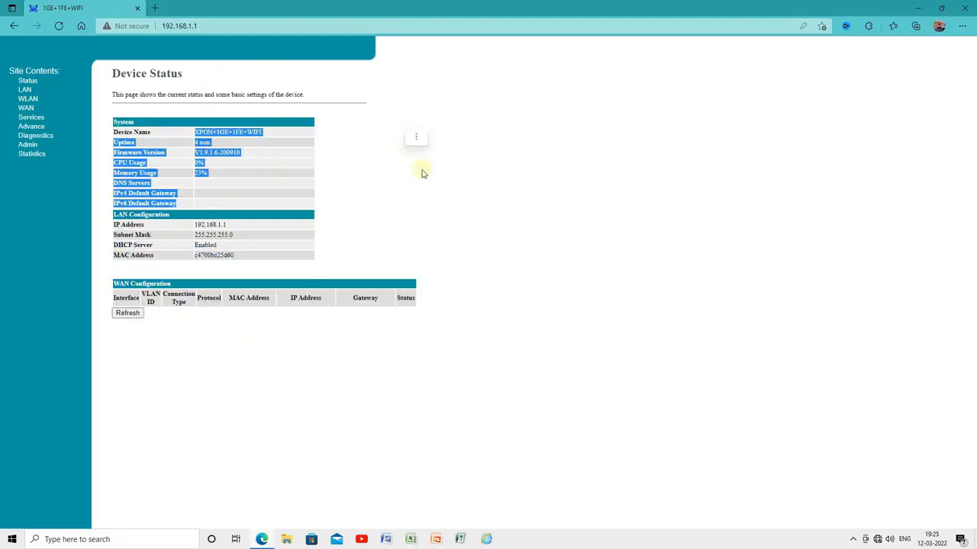
left_click(463, 182)
left_click(29, 100)
left_click(48, 110)
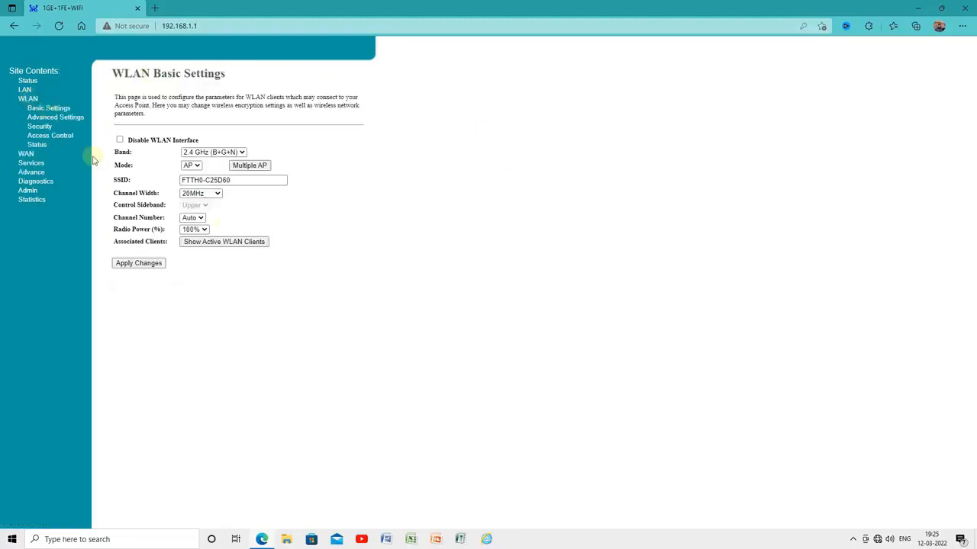
Replace SSID FTTH0-C25D60 with the saved home Wi-Fi name and apply it
left_click_drag(238, 178, 175, 181)
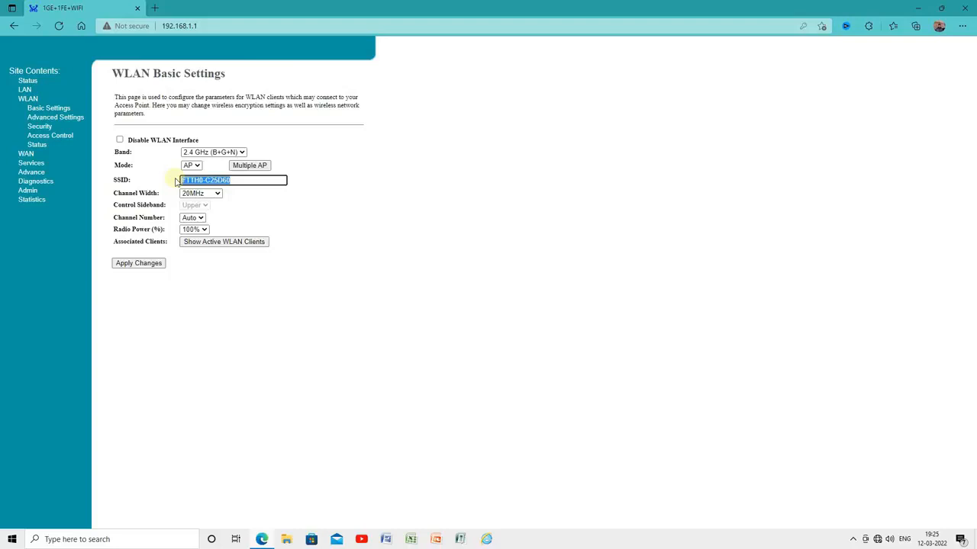
key("BackSpace")
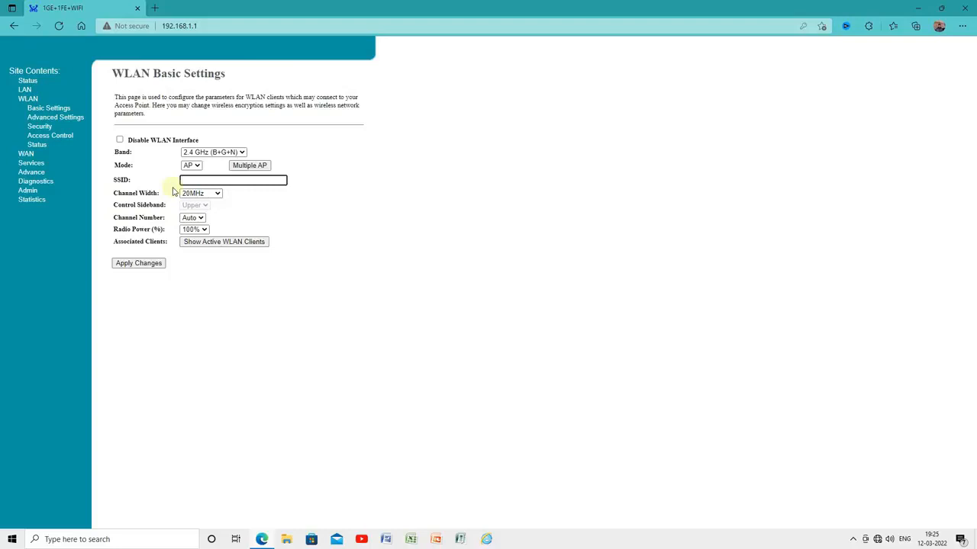
type("Bipi")
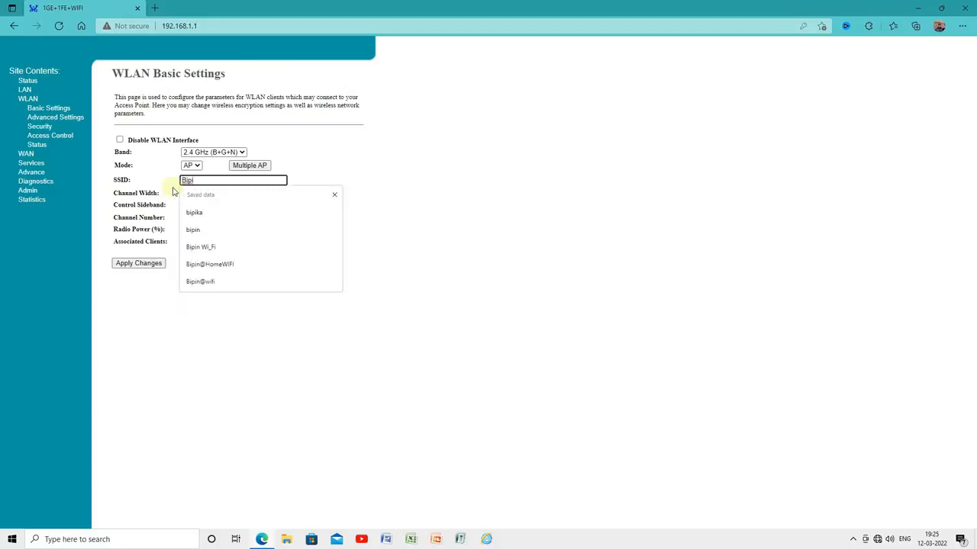
left_click(222, 265)
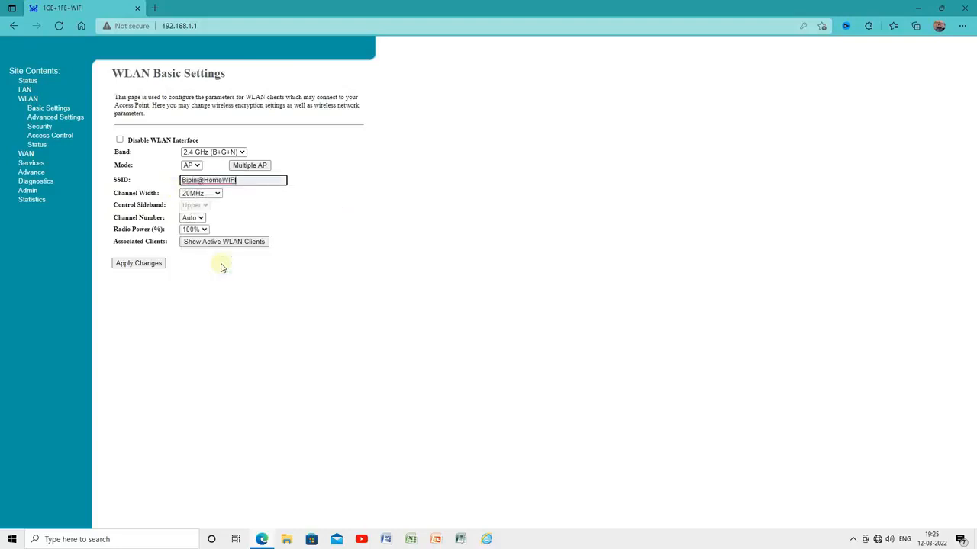
left_click(264, 206)
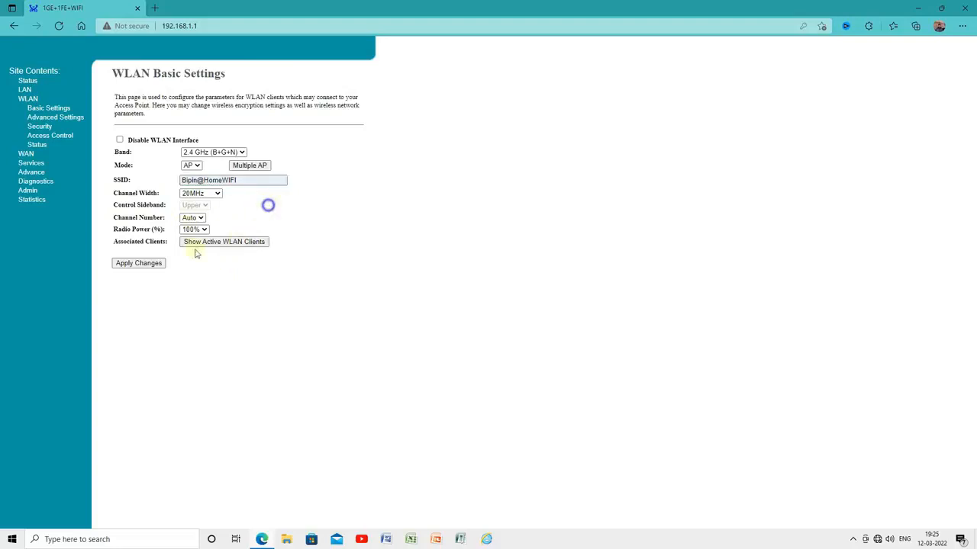
left_click(135, 263)
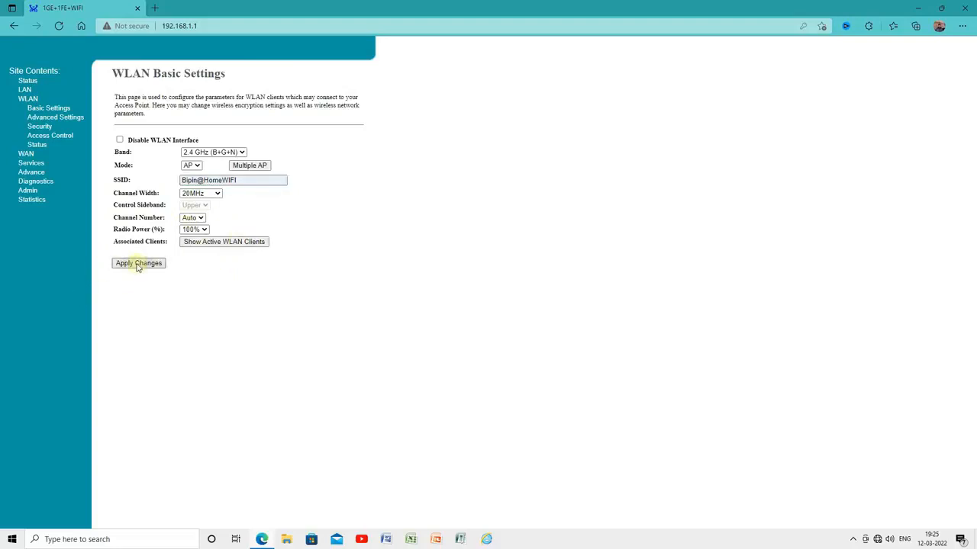
Turn the PC's Wi-Fi off and on and acknowledge the router's settings-saved message
left_click(877, 540)
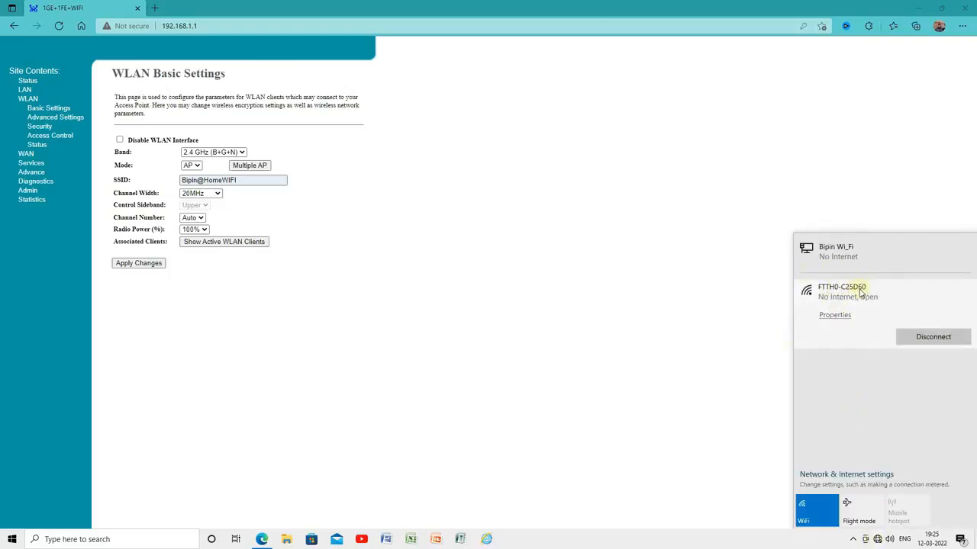
left_click(822, 513)
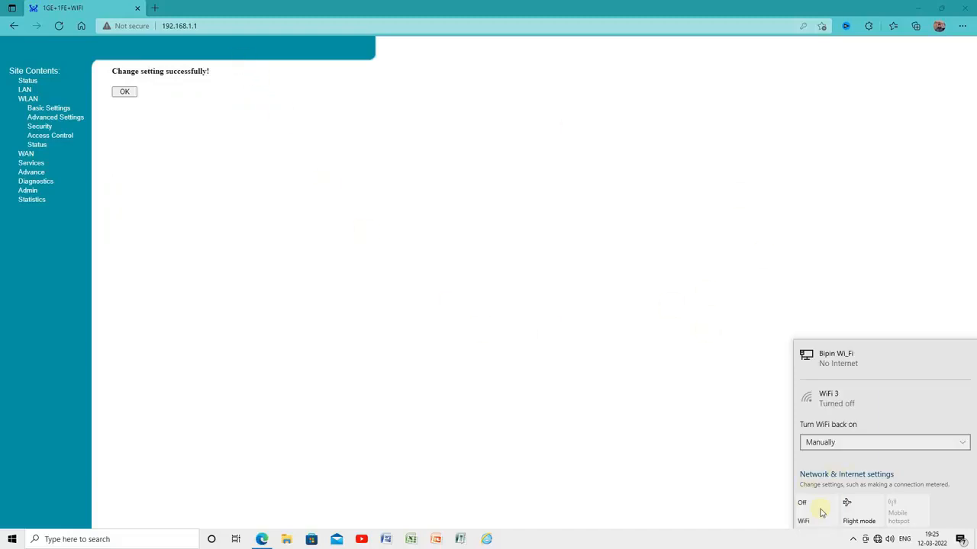
left_click(822, 513)
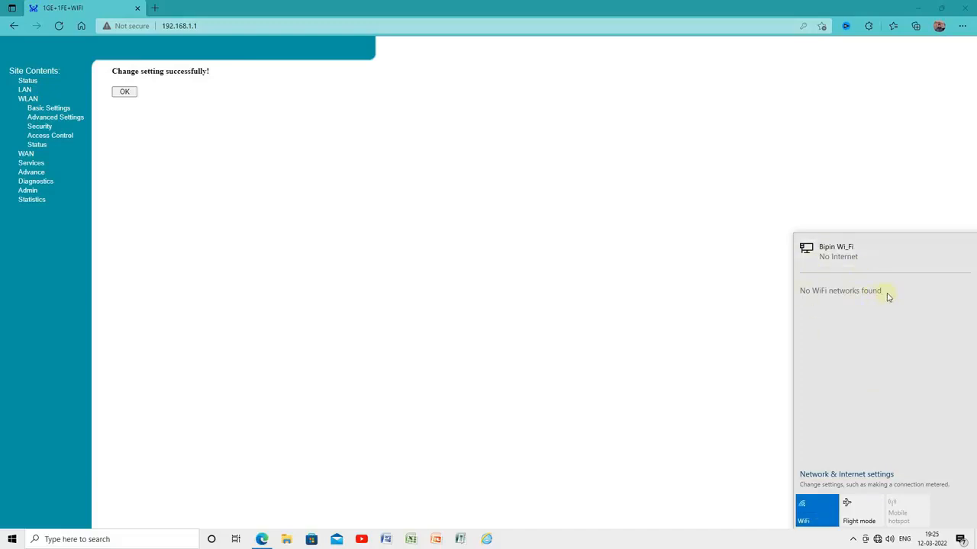
left_click(125, 92)
left_click(878, 540)
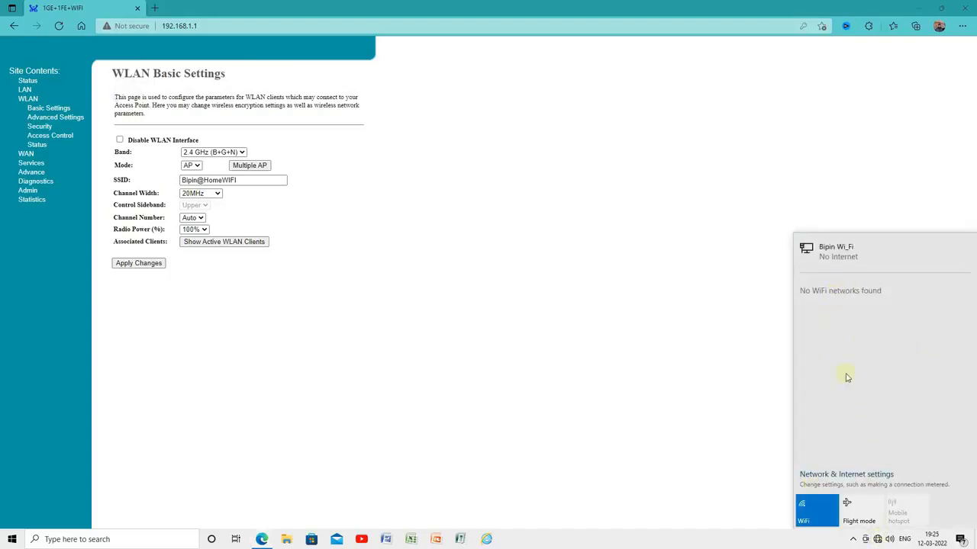
left_click(570, 272)
right_click(415, 213)
left_click(274, 305)
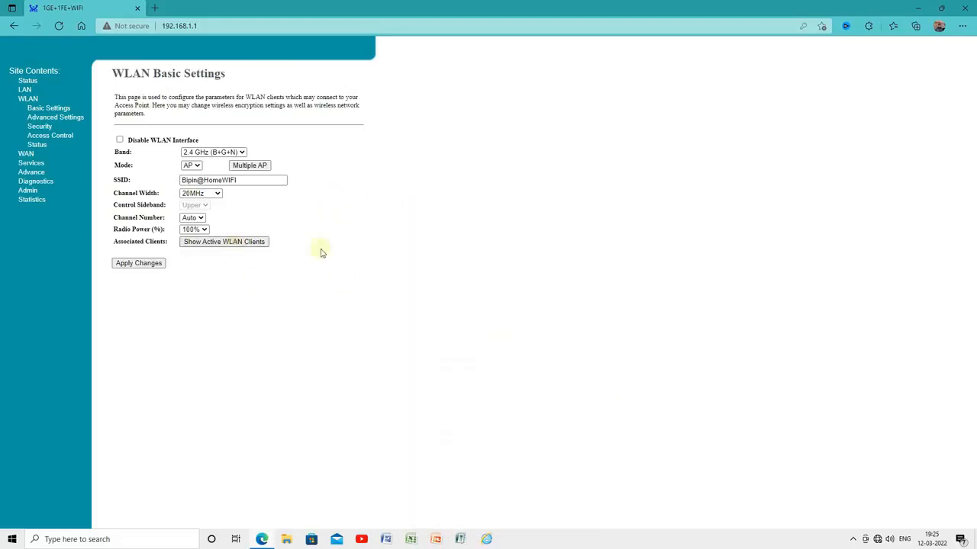
Connect to the renamed home Wi-Fi network with automatic connection enabled
left_click(877, 539)
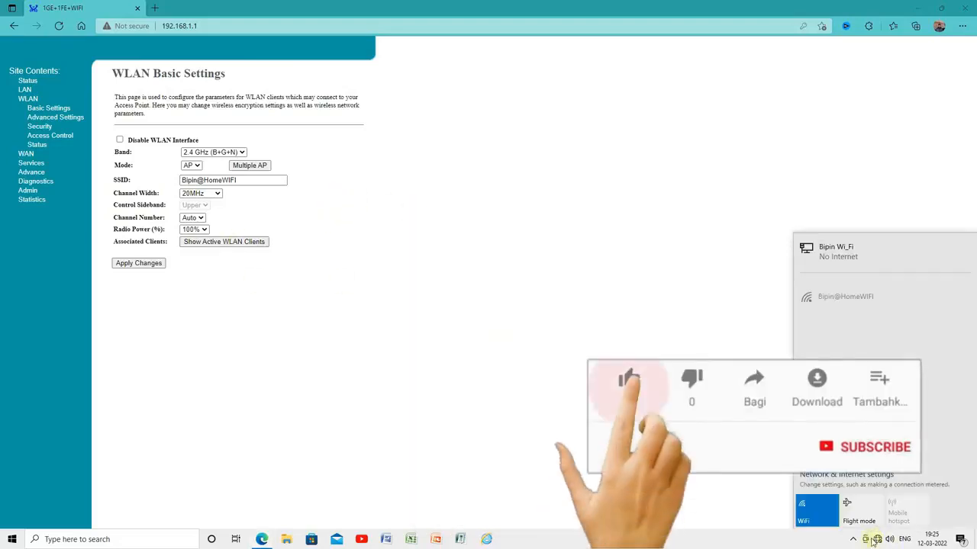
left_click(852, 294)
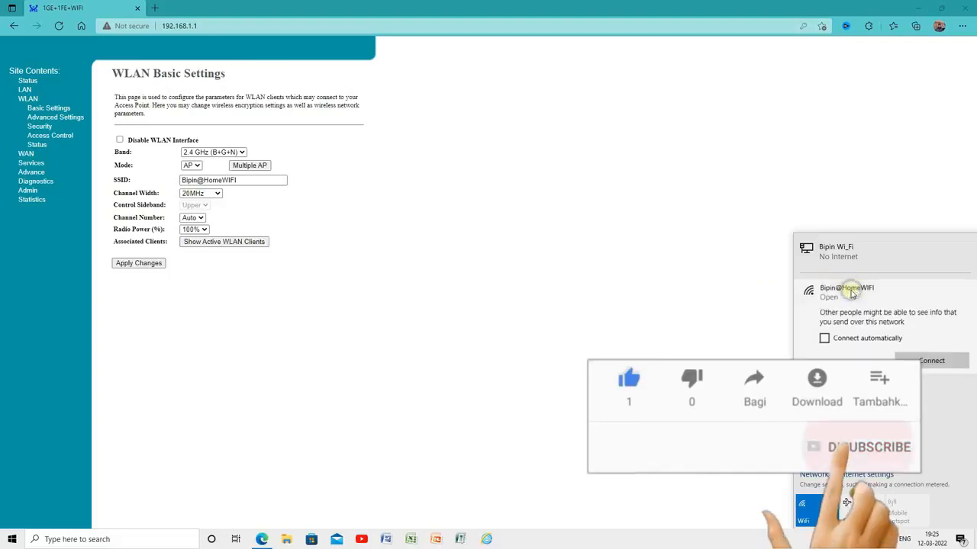
left_click(822, 339)
left_click(933, 364)
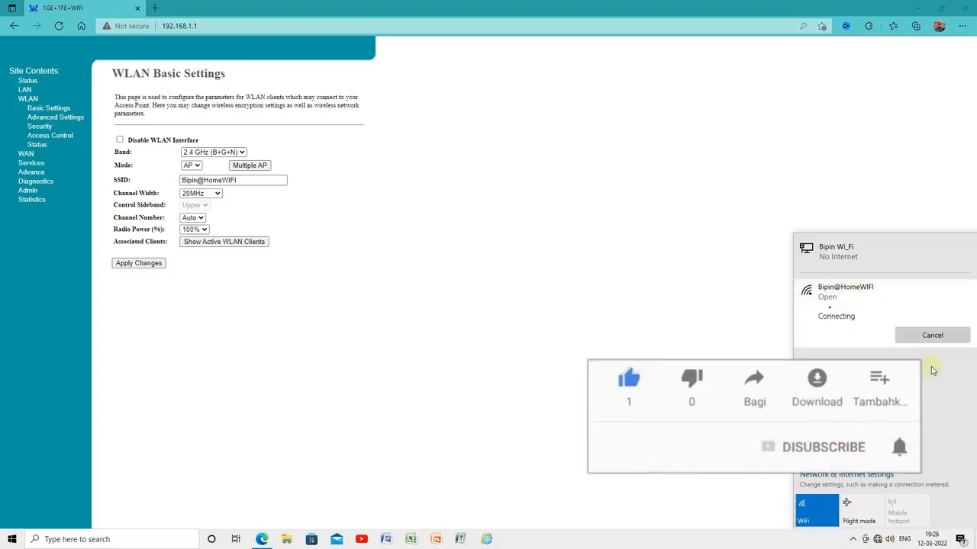
left_click(511, 339)
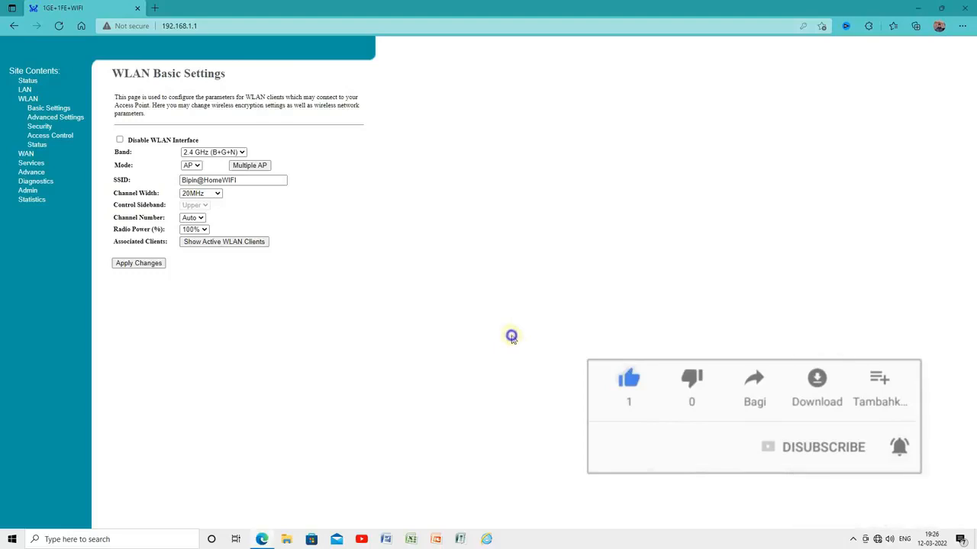
In WLAN Security, choose WPA2 Mixed encryption with TKIP enabled for WPA and WPA2
left_click(40, 127)
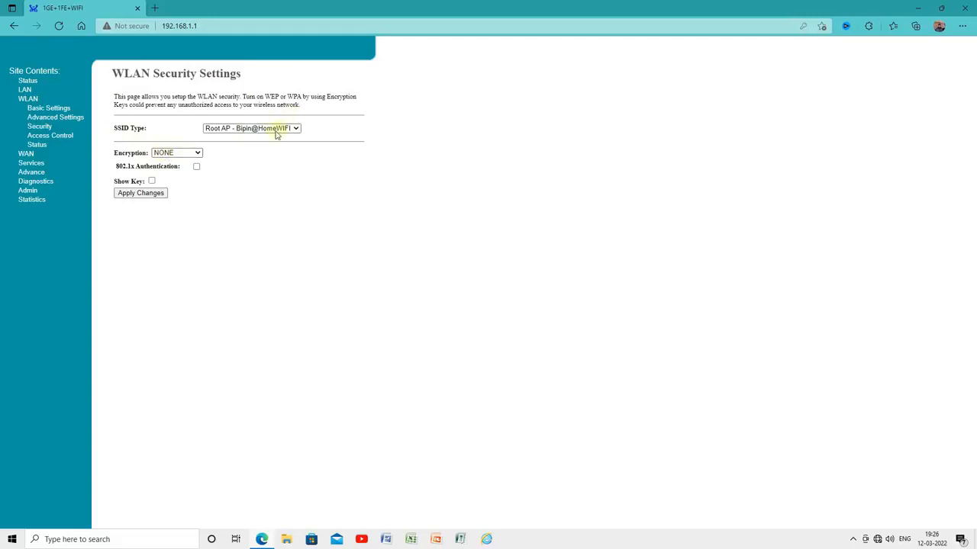
left_click(192, 154)
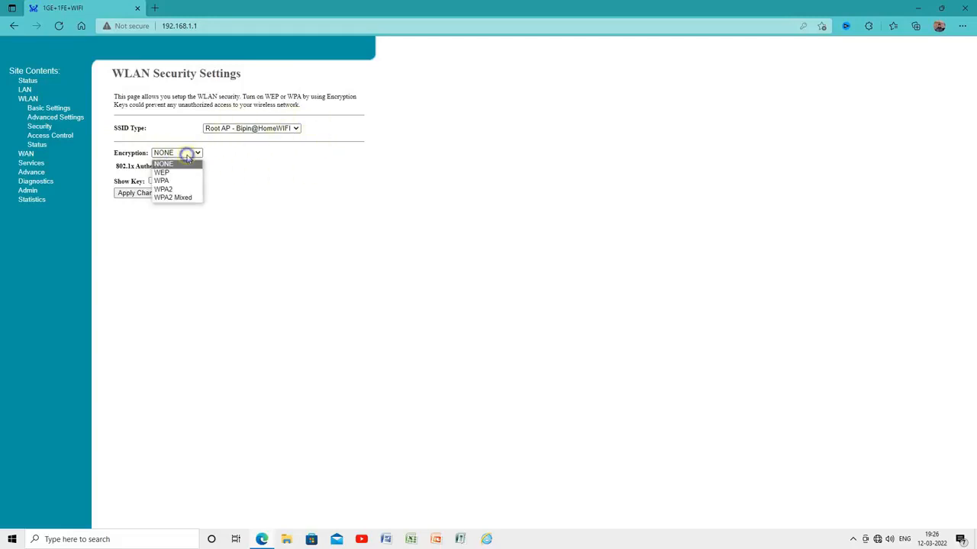
left_click(180, 199)
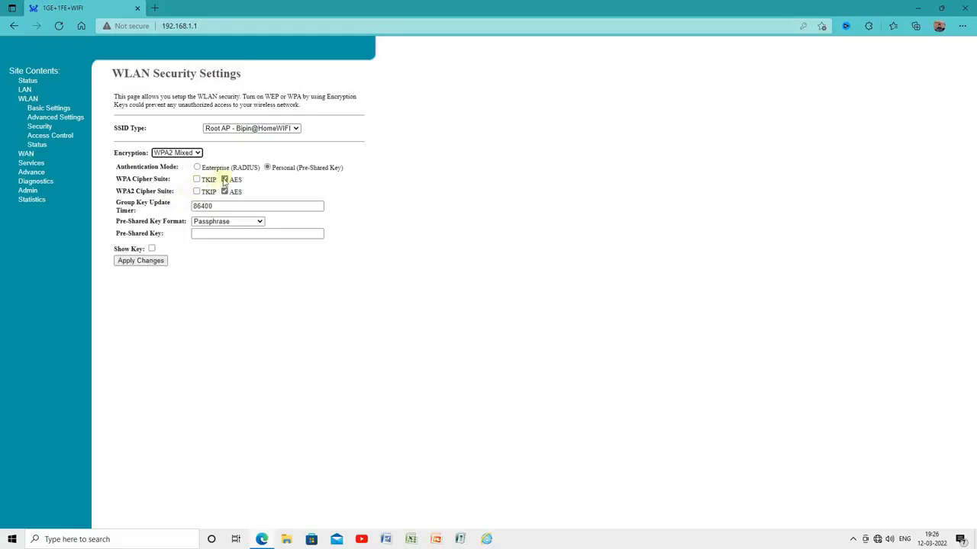
left_click_drag(230, 190, 246, 184)
left_click(279, 190)
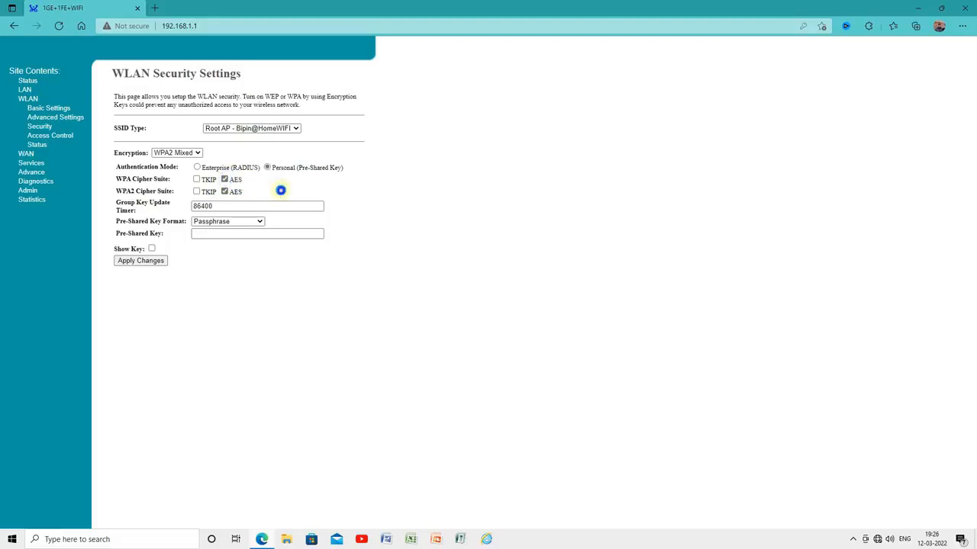
left_click(196, 179)
left_click(196, 192)
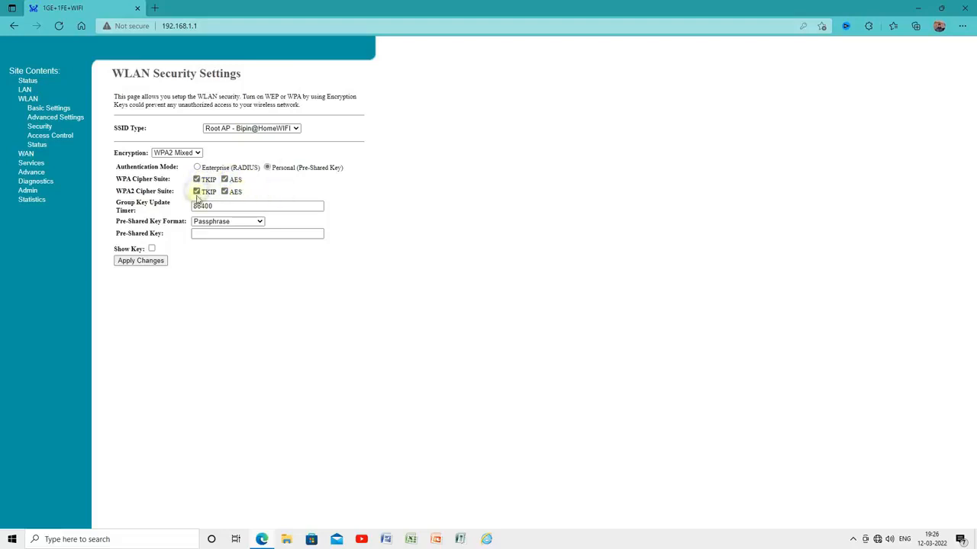
Enter and verify the new Wi-Fi pre-shared key, then apply the security settings
left_click(222, 233)
left_click(151, 248)
left_click(151, 248)
left_click(203, 234)
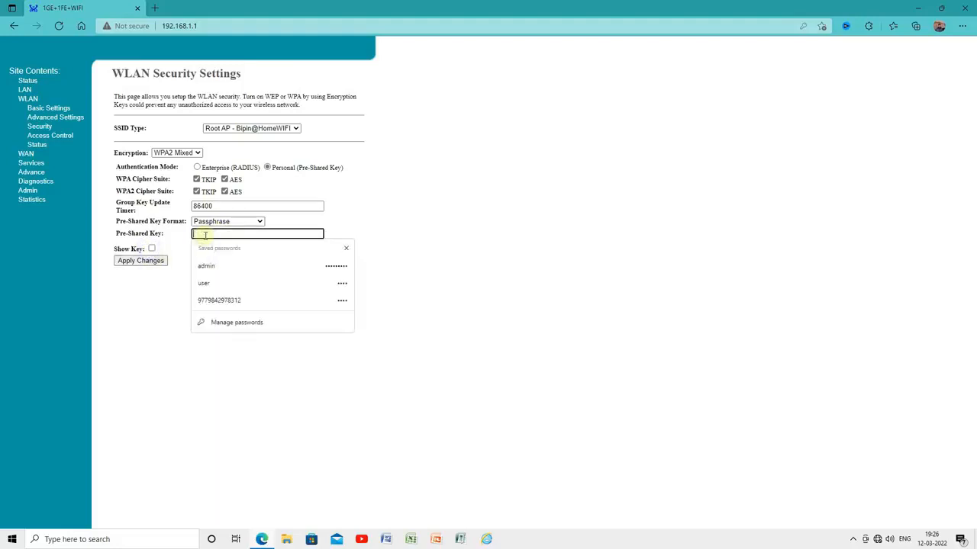
type("••")
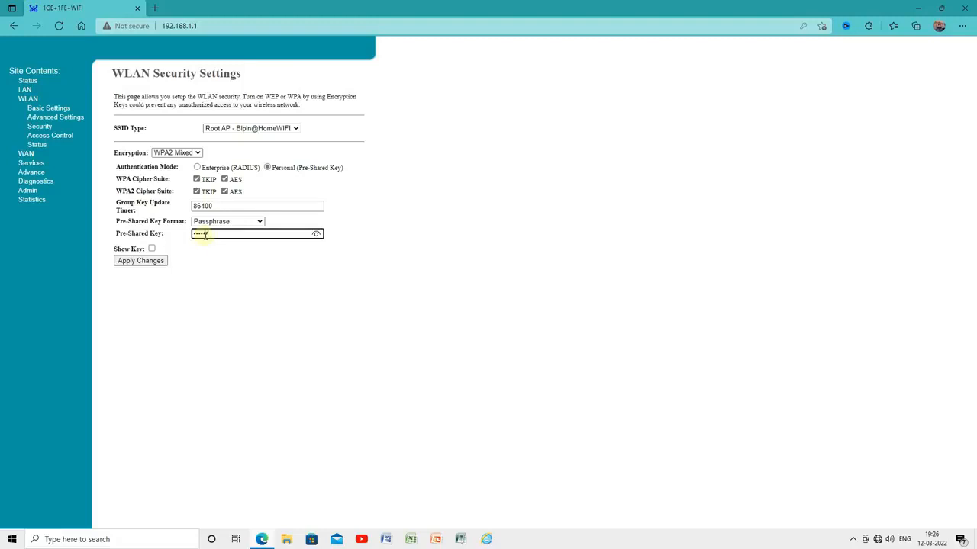
left_click(151, 249)
left_click_drag(196, 234, 236, 235)
left_click(140, 262)
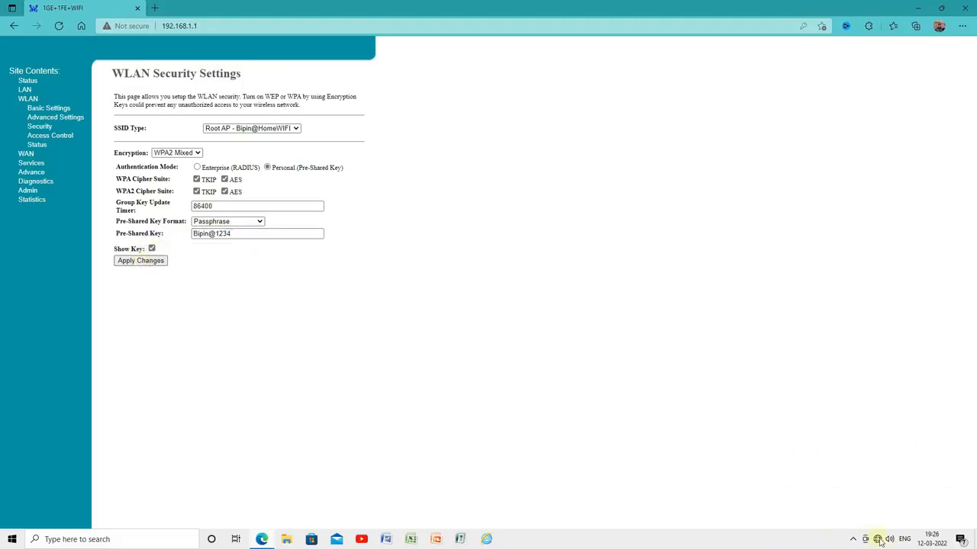
mouse_move(879, 541)
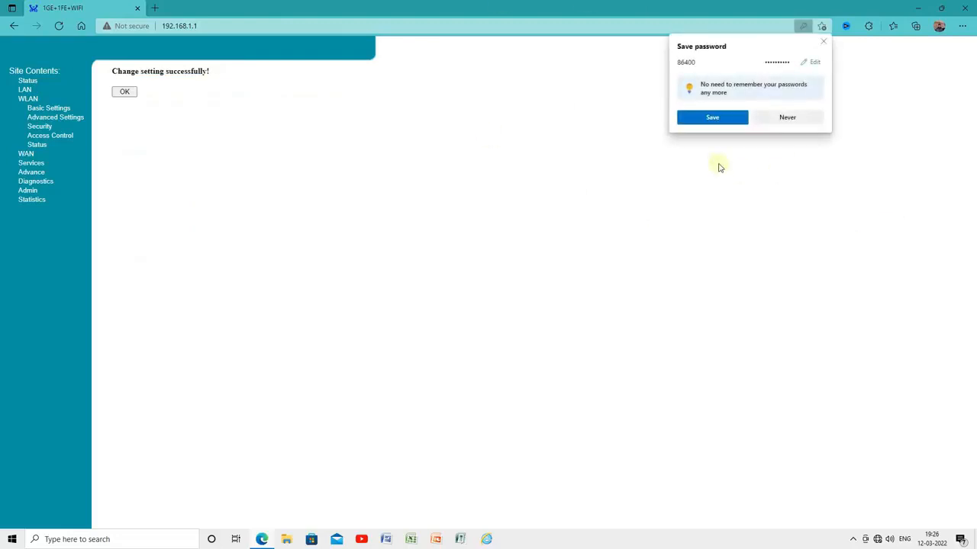
Dismiss the router prompts and try joining the home Wi-Fi with the new security key
left_click(823, 46)
left_click(124, 91)
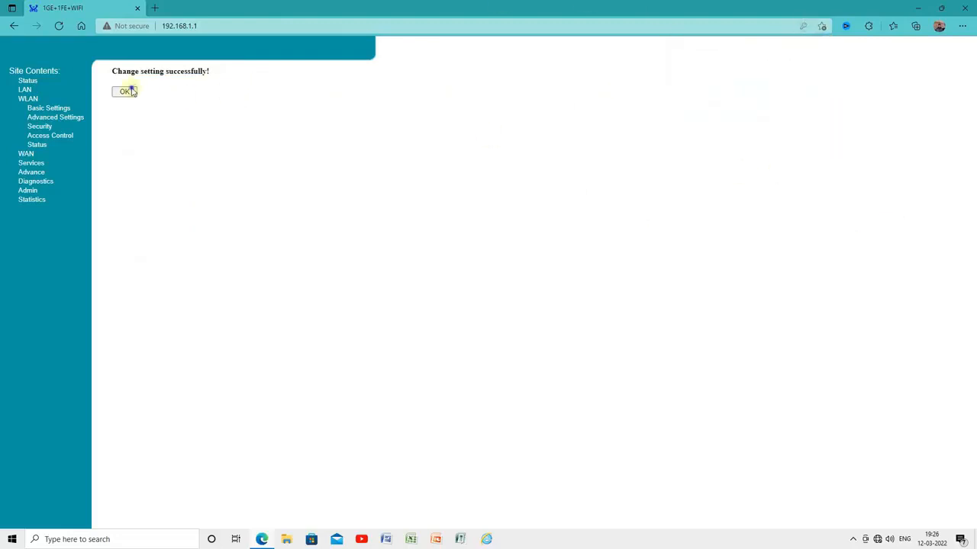
left_click(877, 539)
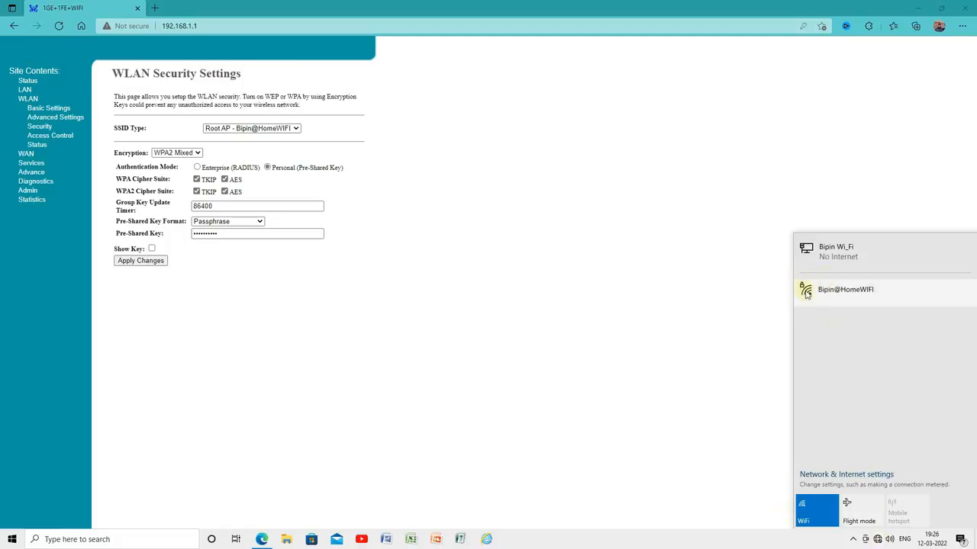
left_click(832, 292)
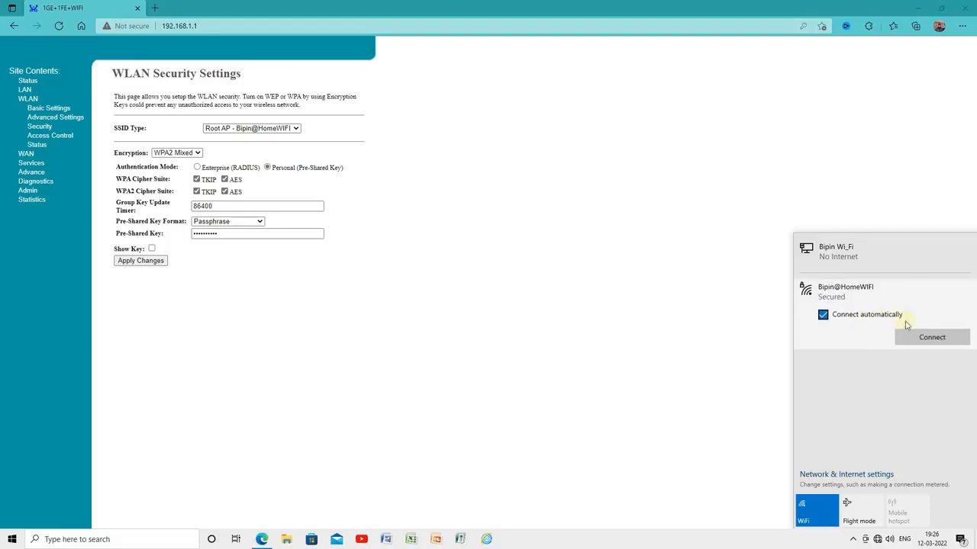
left_click(931, 341)
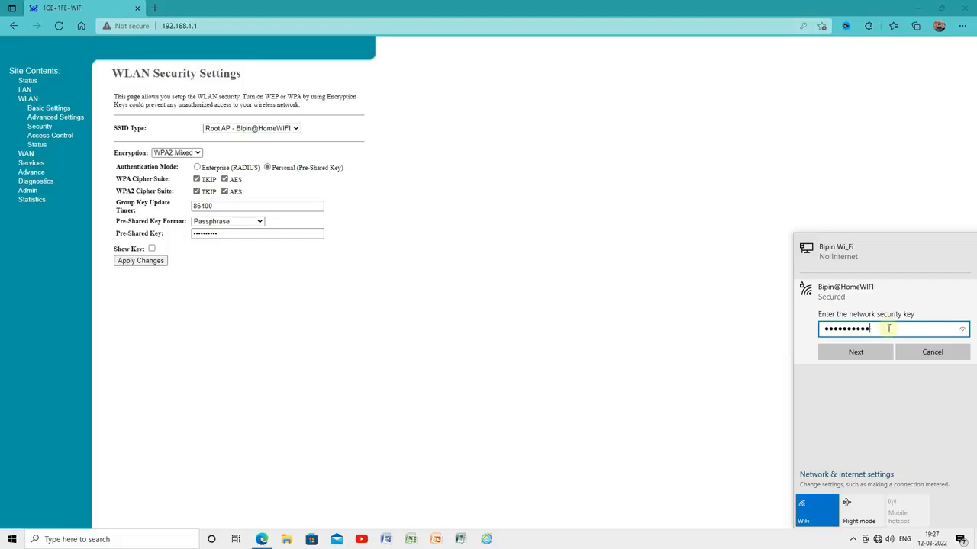
left_click(855, 352)
left_click(855, 383)
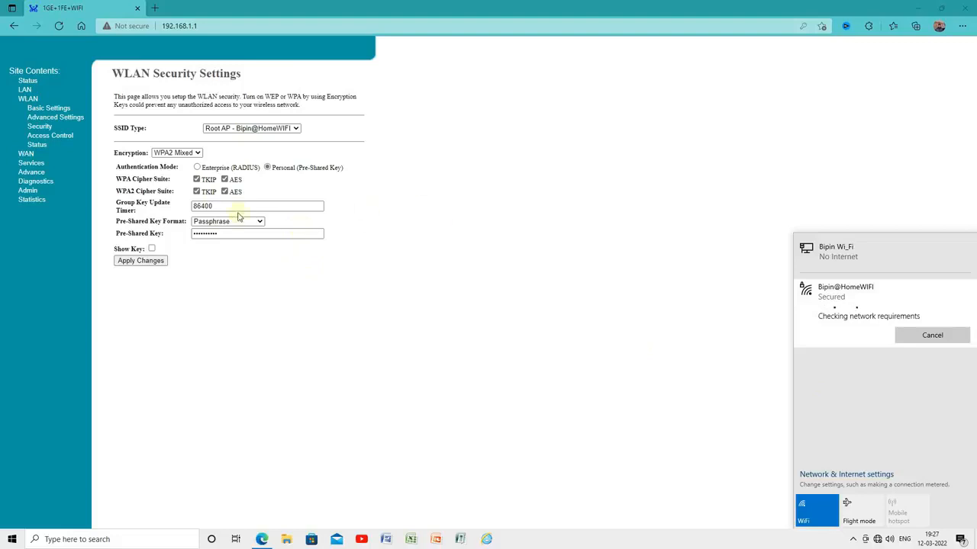
left_click(151, 249)
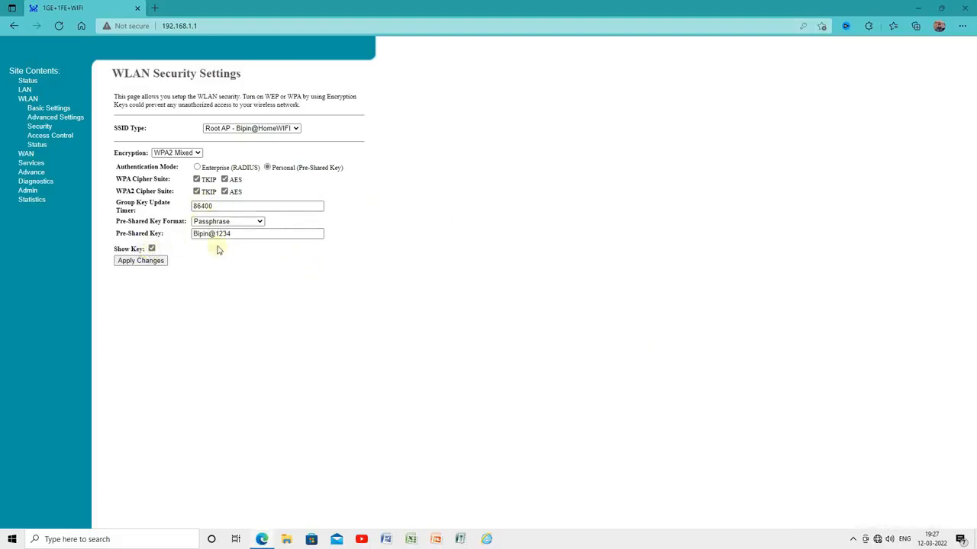
Retry the home Wi-Fi connection with the verified key and confirm the PC is connected
left_click(877, 541)
left_click(837, 297)
left_click(927, 337)
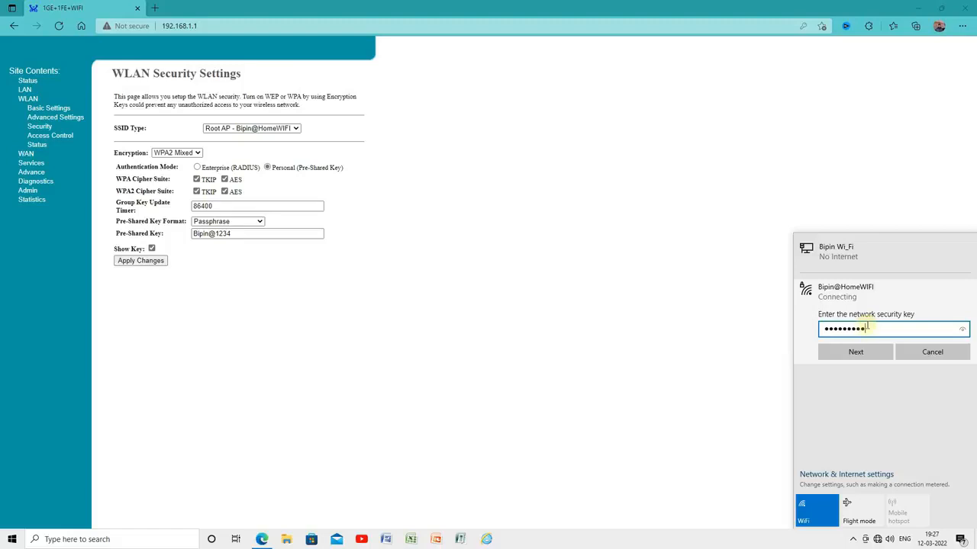
left_click(959, 330)
left_click(871, 352)
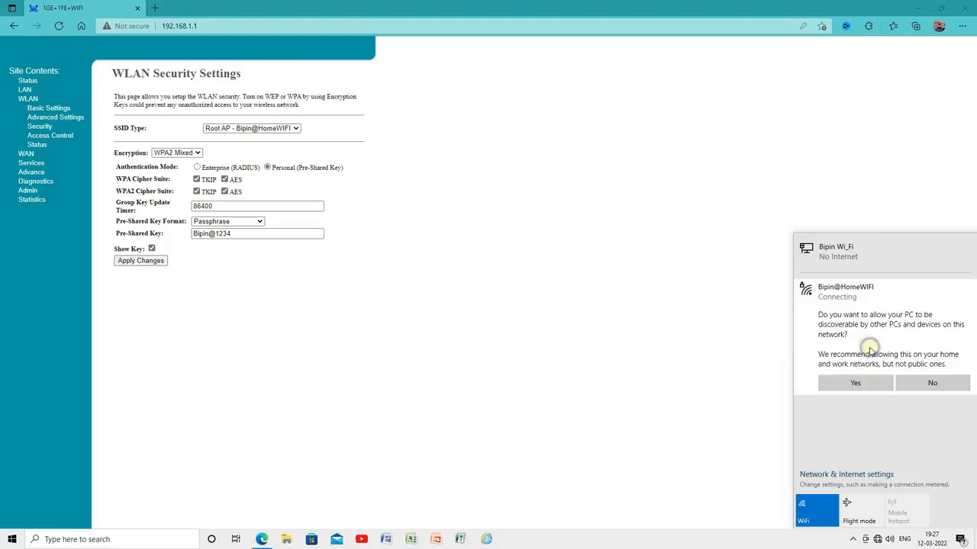
left_click(859, 382)
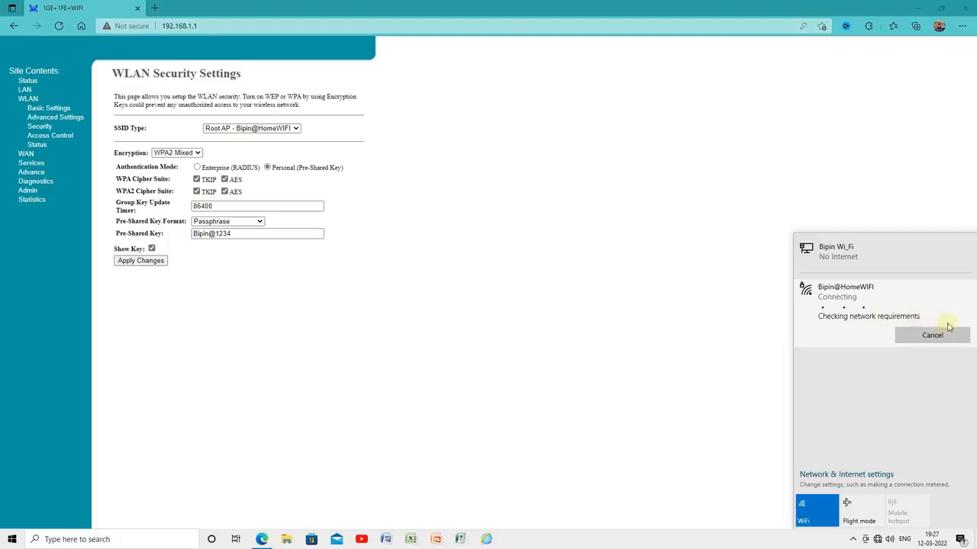
left_click(730, 305)
left_click(877, 539)
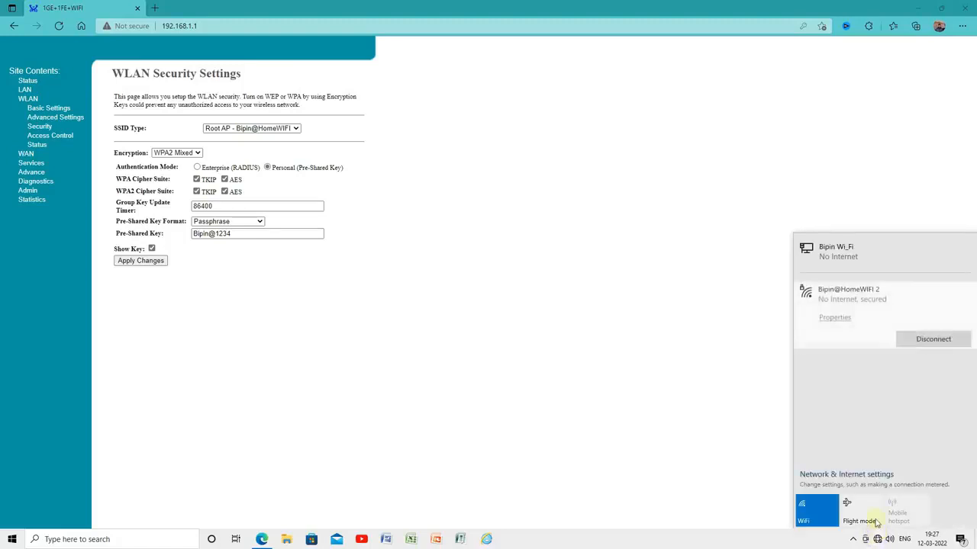
left_click(592, 294)
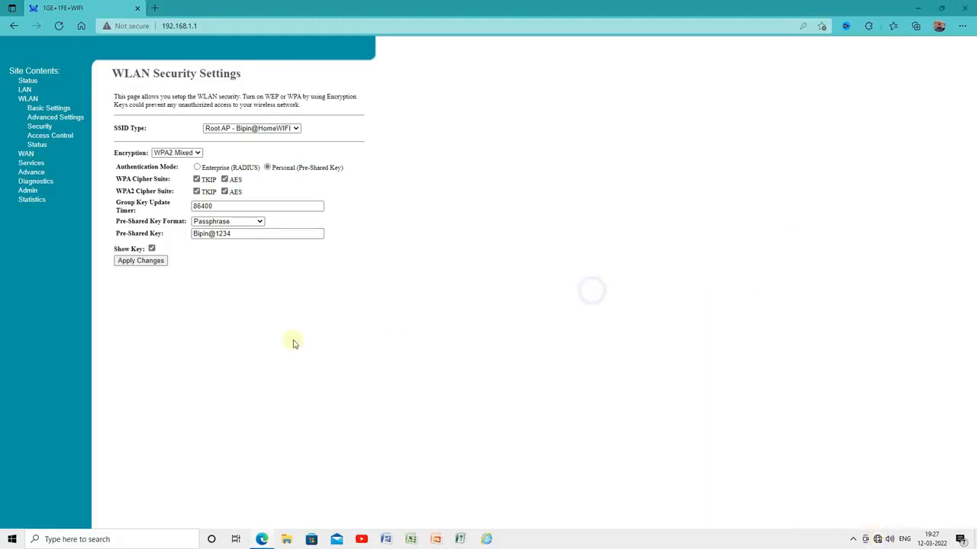
On the PON WAN page, set Channel Mode to PPPoE and Connection Type to INTERNET_TR069
left_click(26, 156)
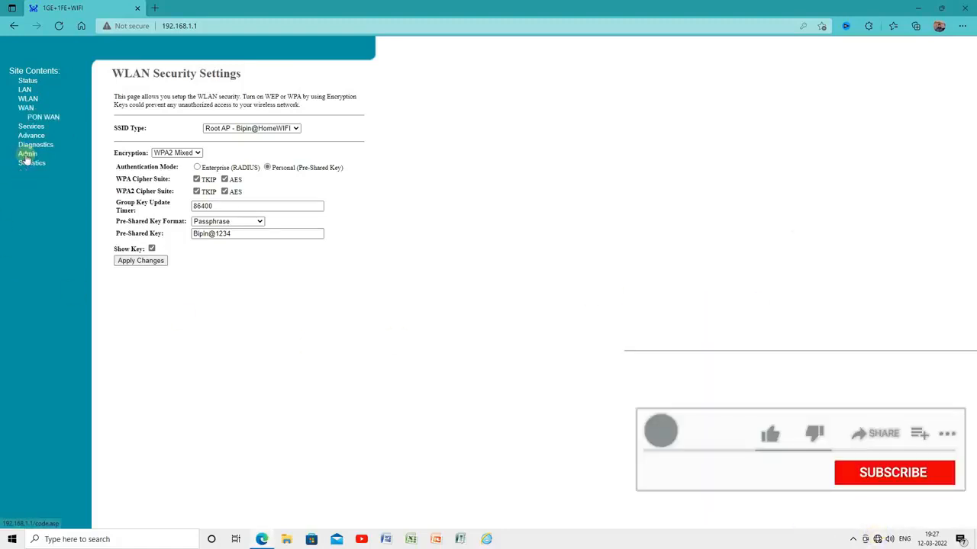
left_click(43, 118)
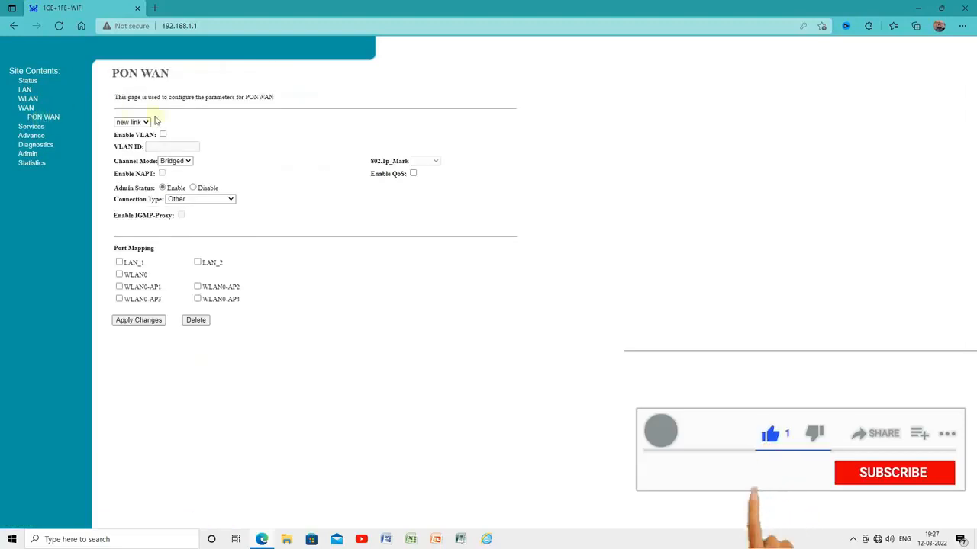
left_click(176, 161)
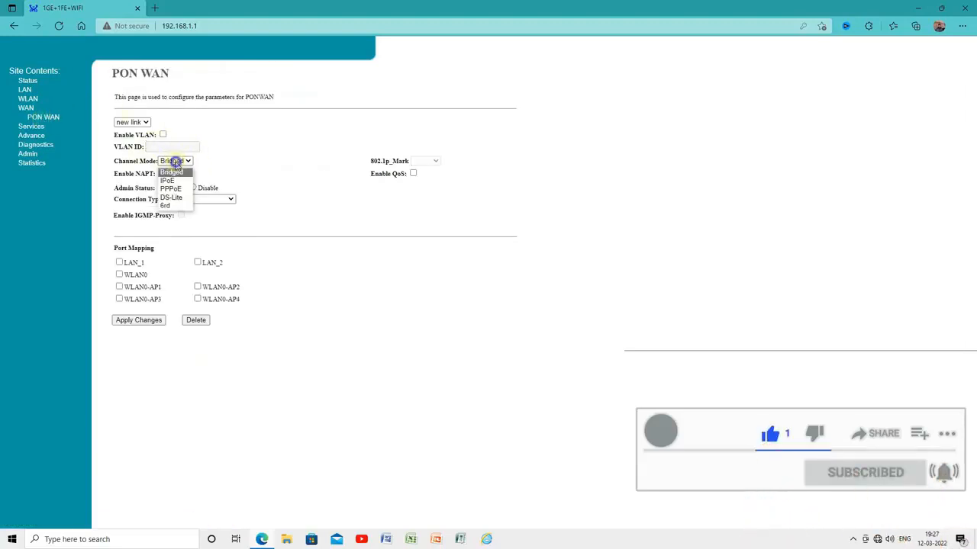
left_click(178, 190)
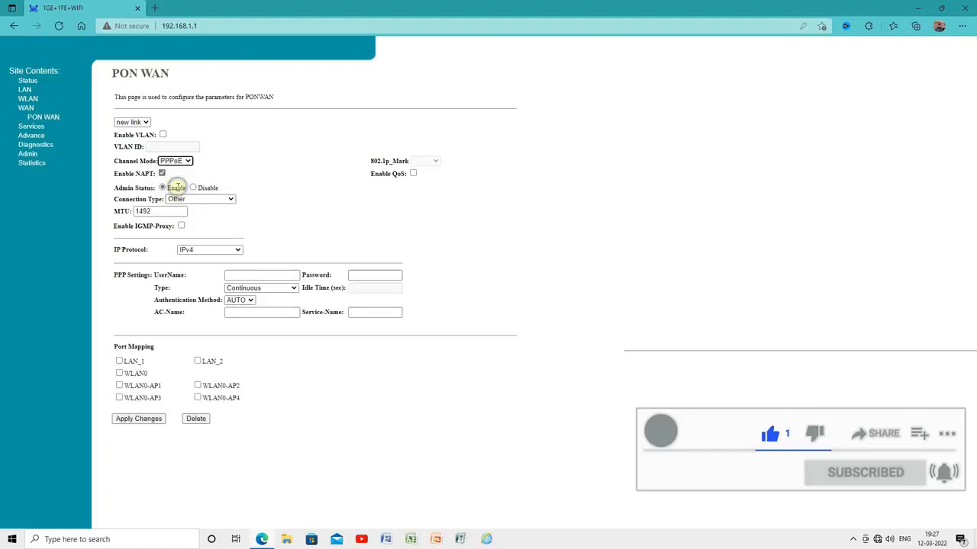
left_click(232, 199)
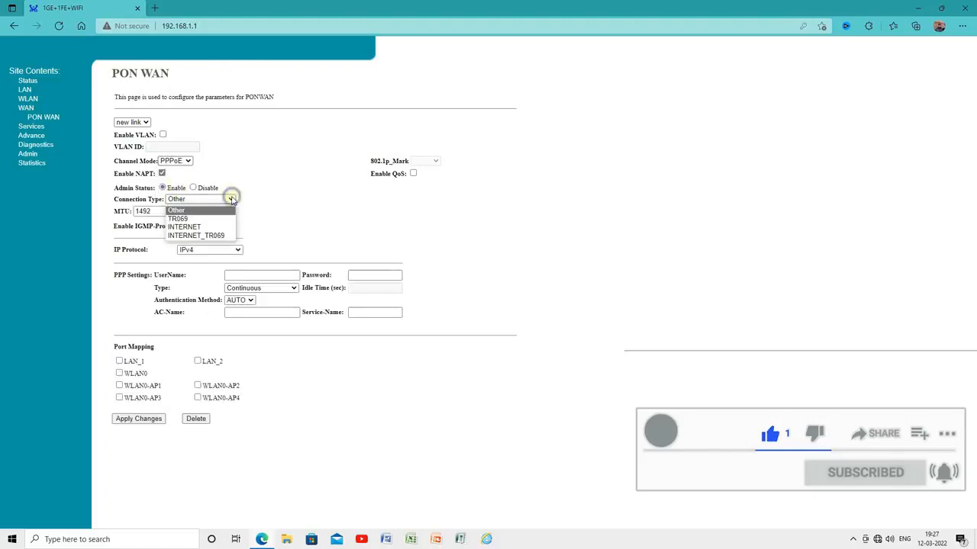
left_click(187, 227)
left_click(225, 200)
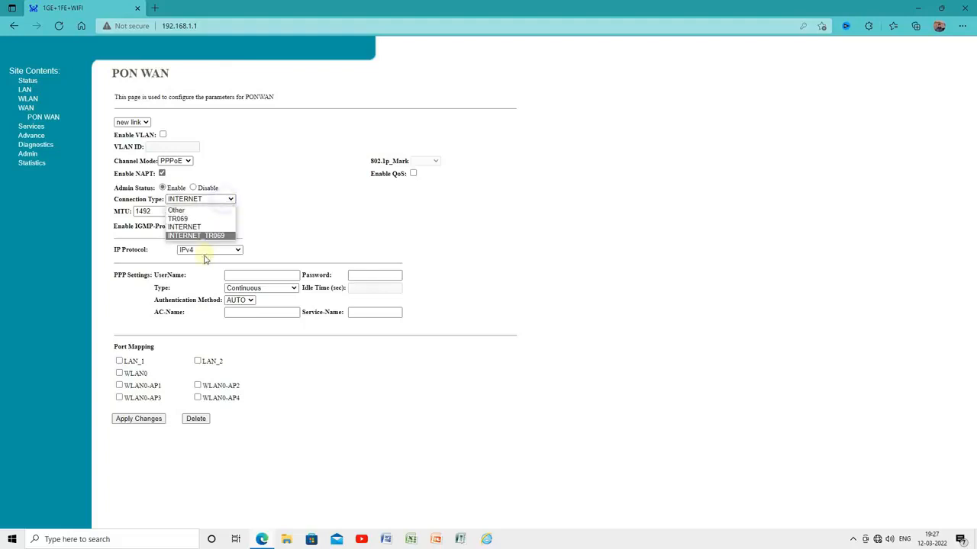
left_click(206, 235)
left_click(205, 202)
left_click(191, 228)
left_click(214, 200)
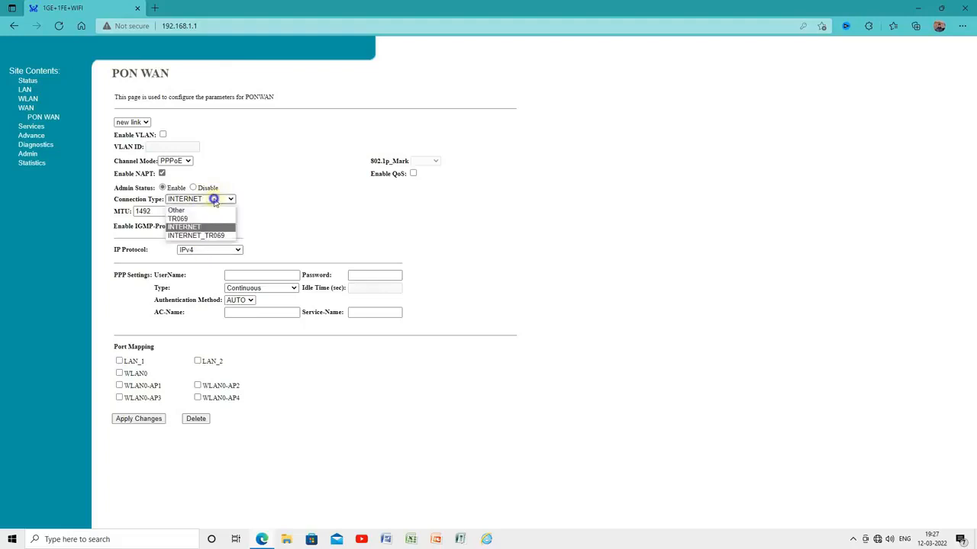
left_click(193, 236)
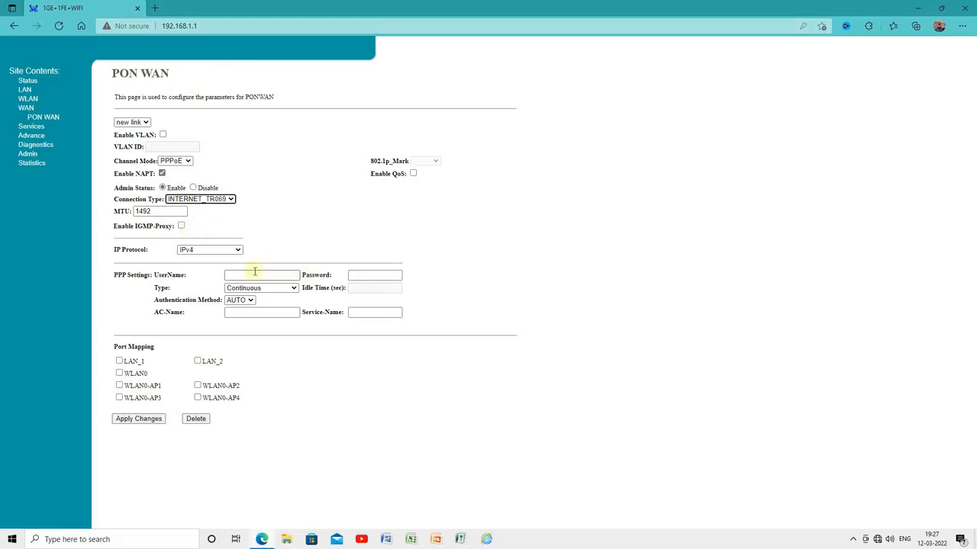
Enter the PPP user name and password for the new link
left_click(255, 273)
left_click(291, 226)
left_click(260, 276)
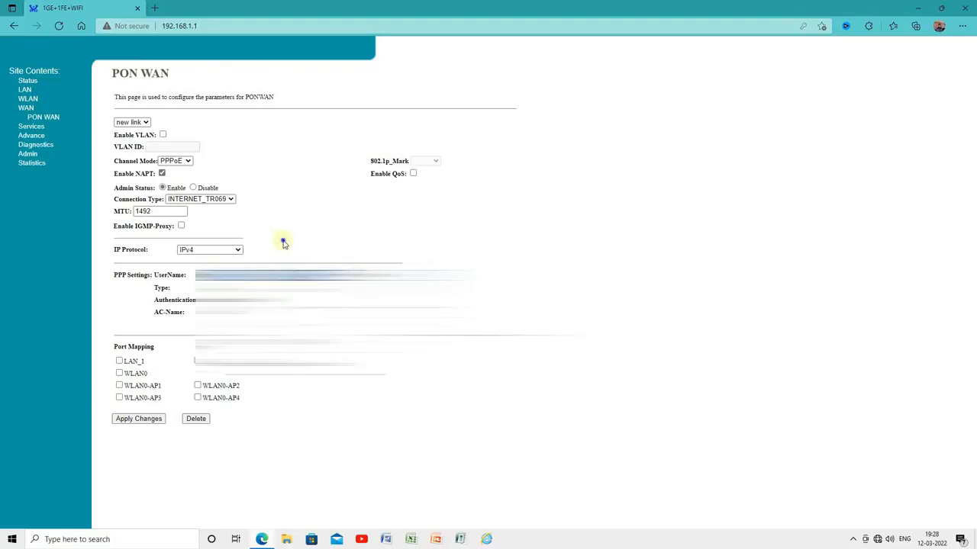
Map LAN_1, LAN_2, WLAN0 and WLAN0-AP1 through AP4 to the link
left_click(119, 361)
left_click(119, 373)
left_click(119, 386)
left_click(119, 397)
left_click(197, 397)
left_click(197, 385)
left_click(196, 361)
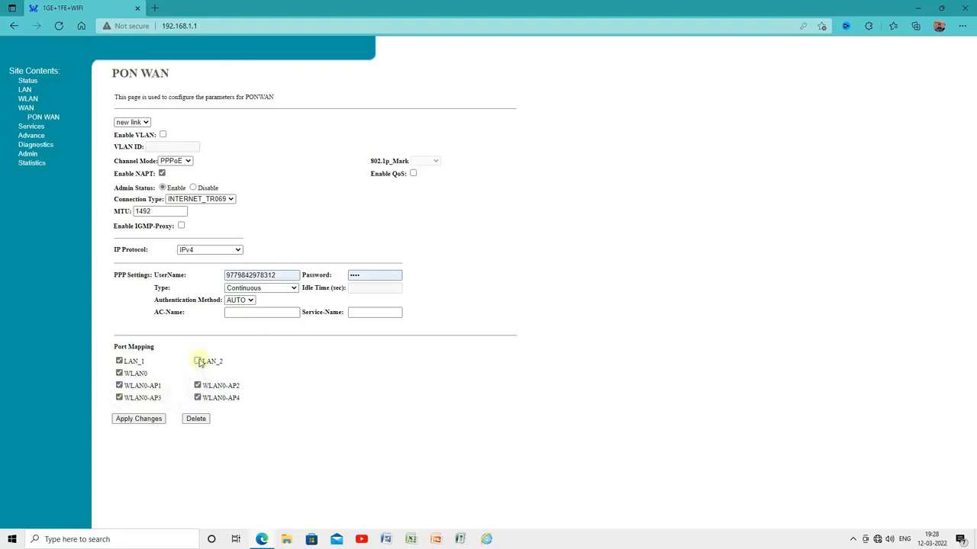
Apply the changes to save the PPPoE link as nas0_0, declining the browser's password save
left_click(132, 422)
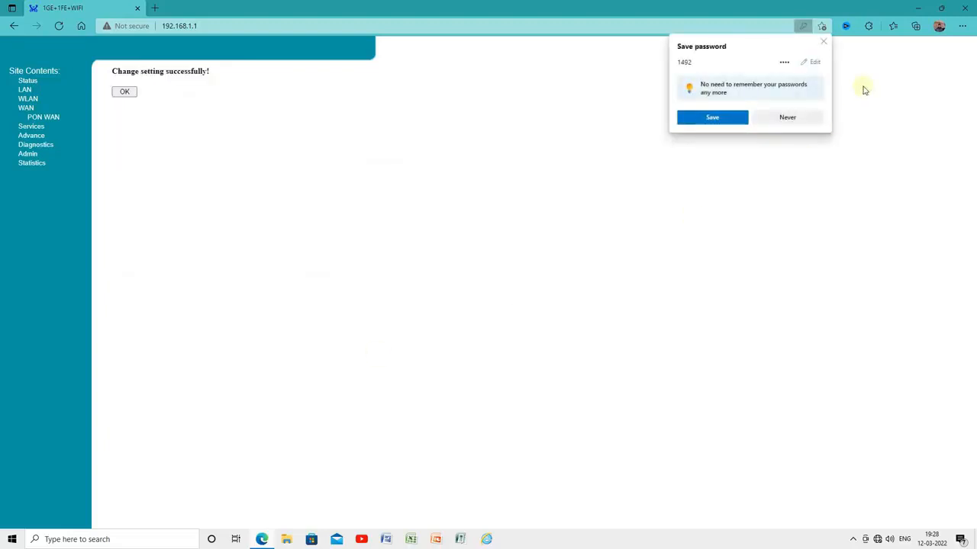
left_click(827, 42)
left_click(126, 93)
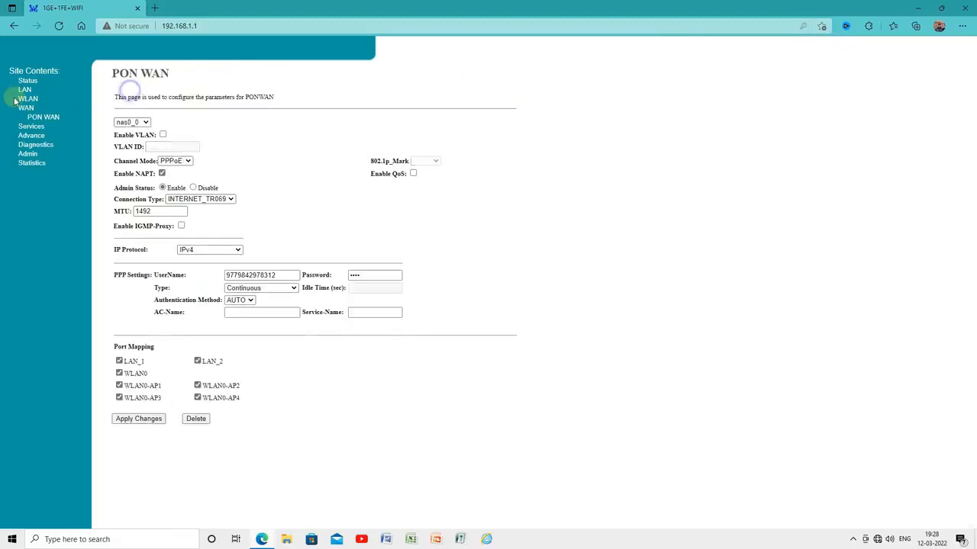
left_click(28, 80)
Show Device Status listing WAN interface ppp0_nas0_0 (INTERNET_TR069, PPPoE)
left_click(36, 89)
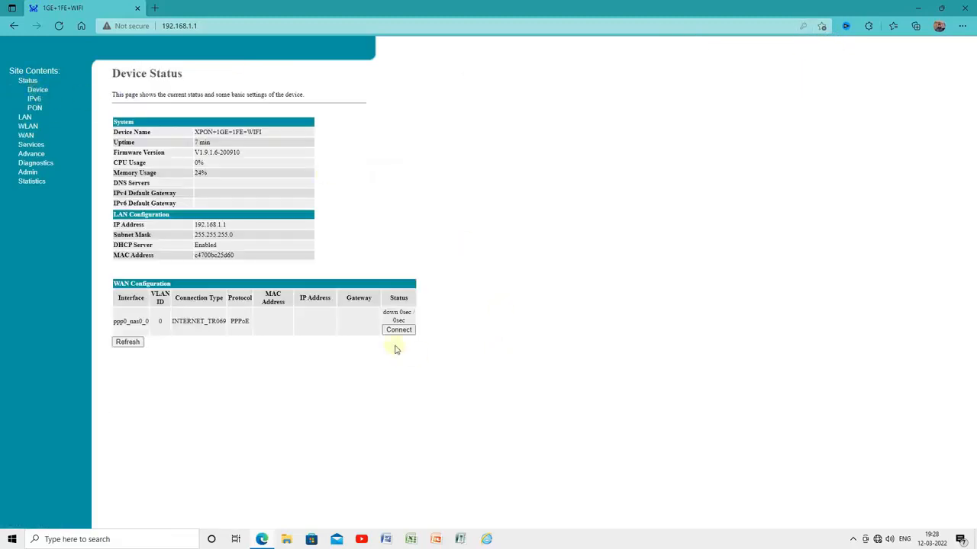